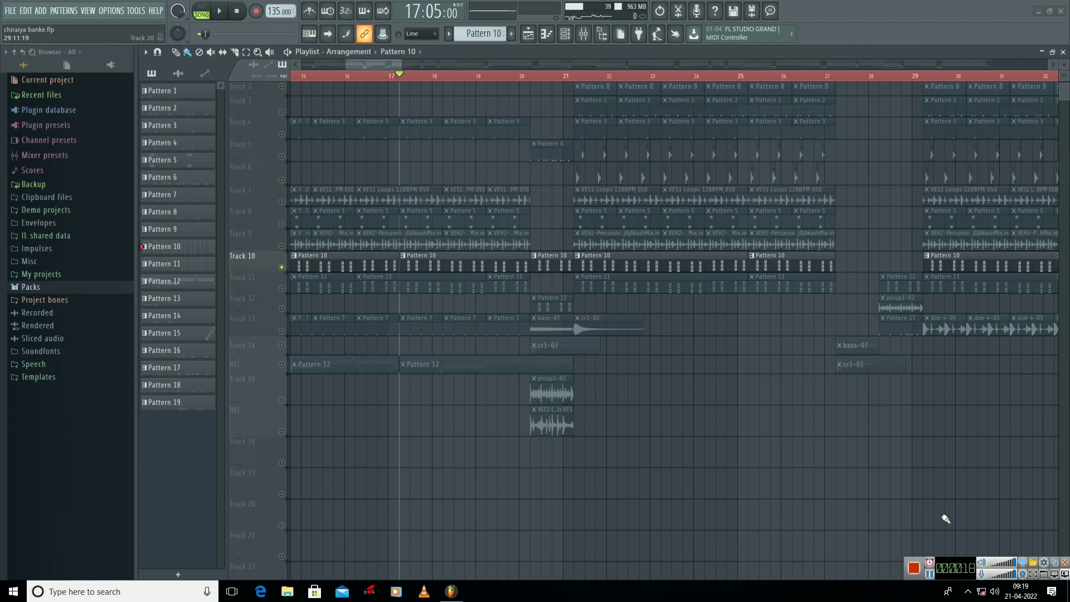
# Solo Track 10, play the arrangement, and look at Pattern 10's notes in the piano roll before stopping playback
pyautogui.rightClick(281, 267)
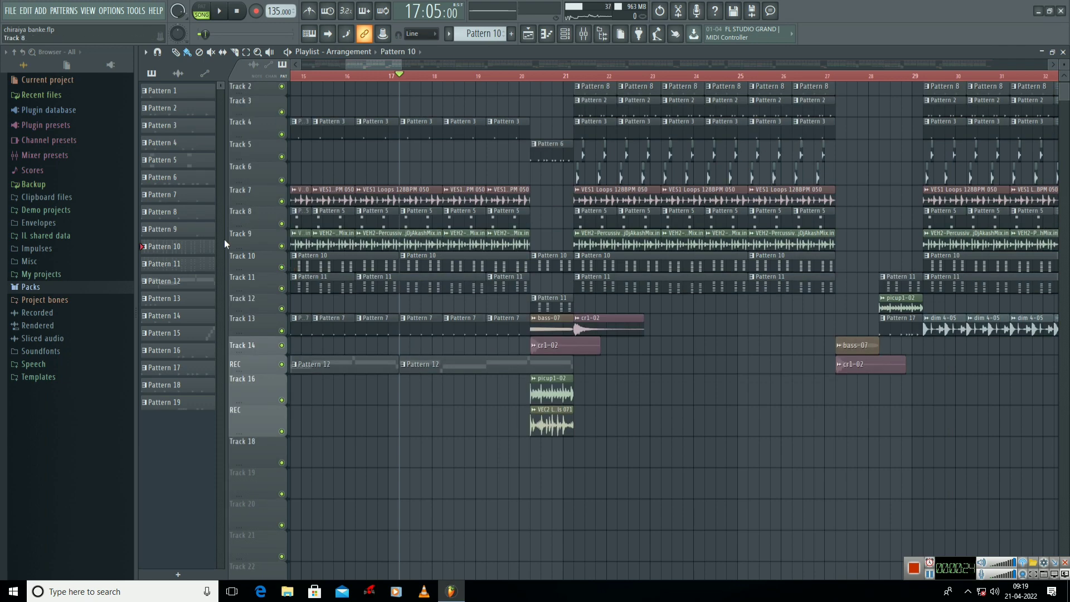
pyautogui.rightClick(282, 267)
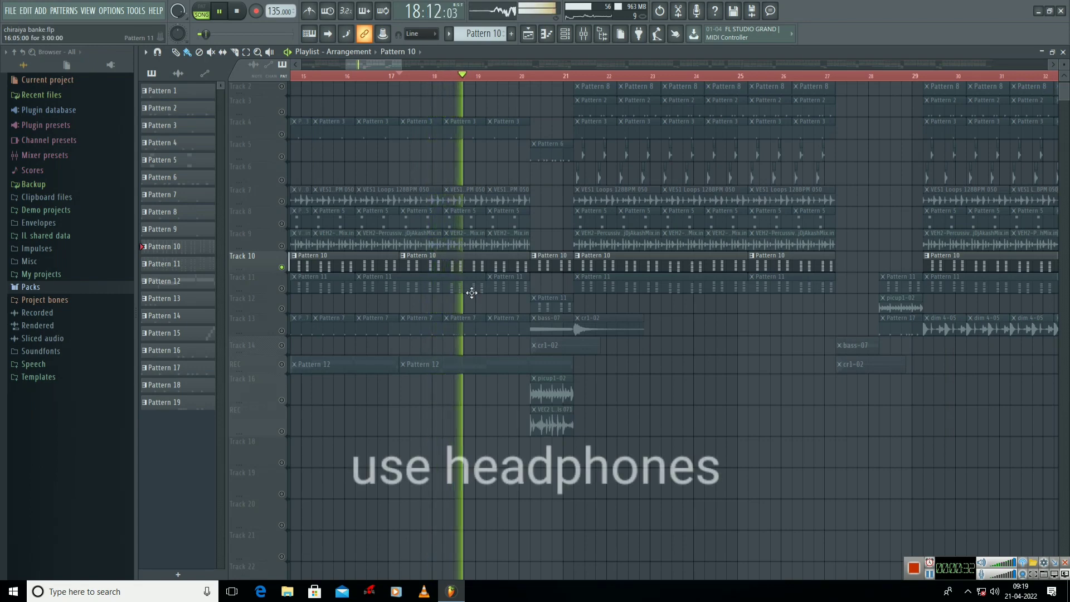
pyautogui.doubleClick(452, 266)
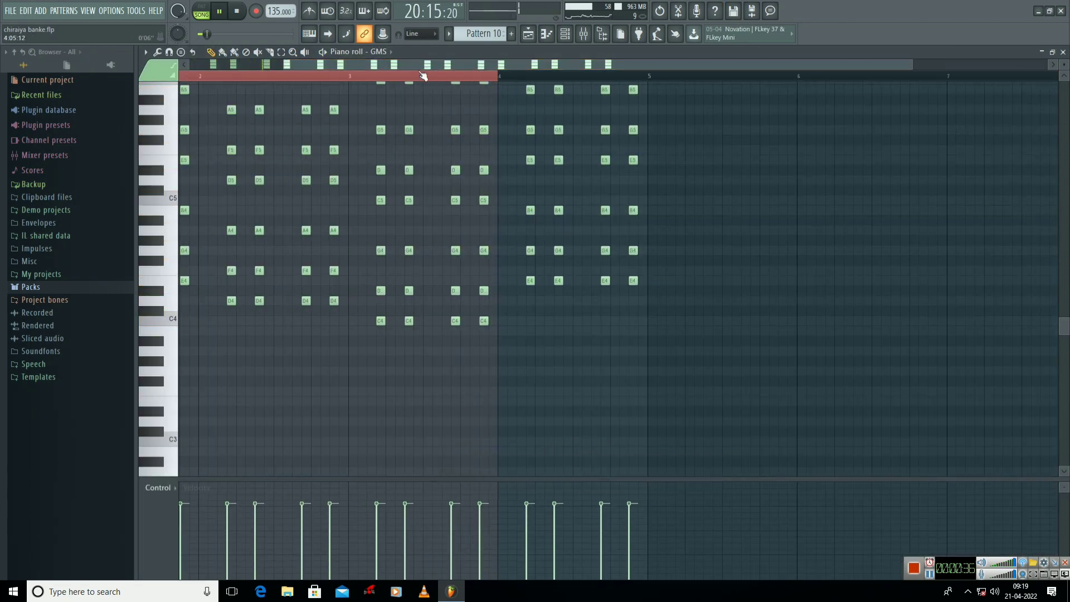
pyautogui.click(1063, 52)
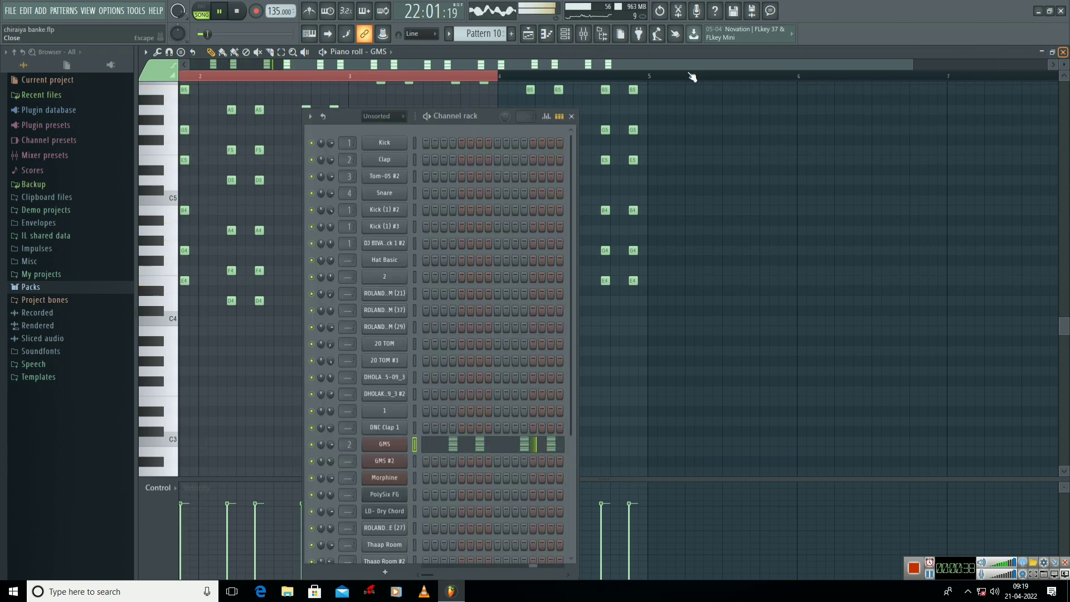
pyautogui.click(377, 64)
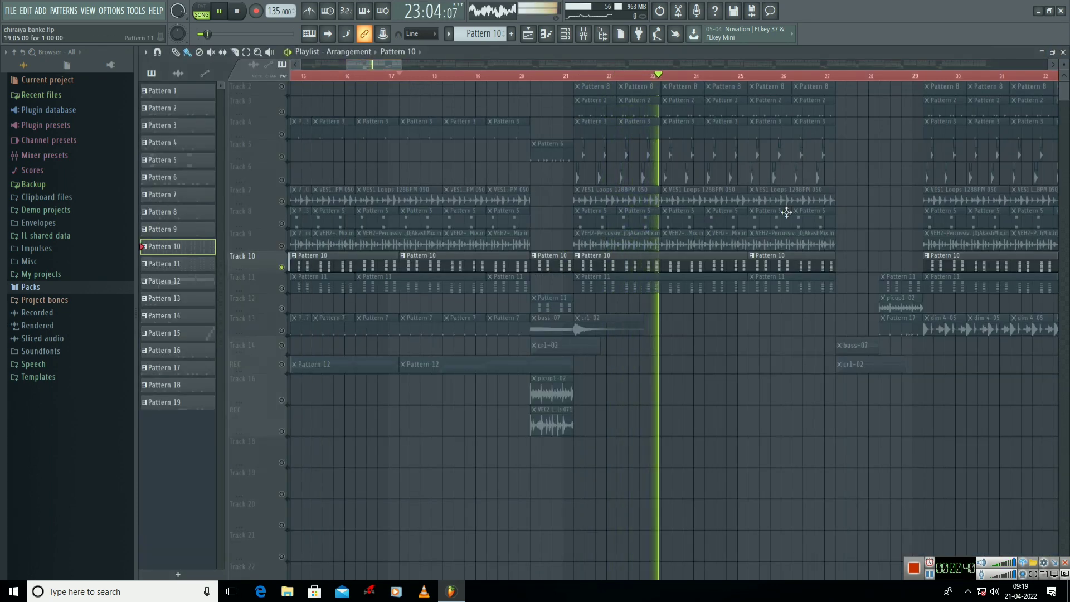
pyautogui.press('space')
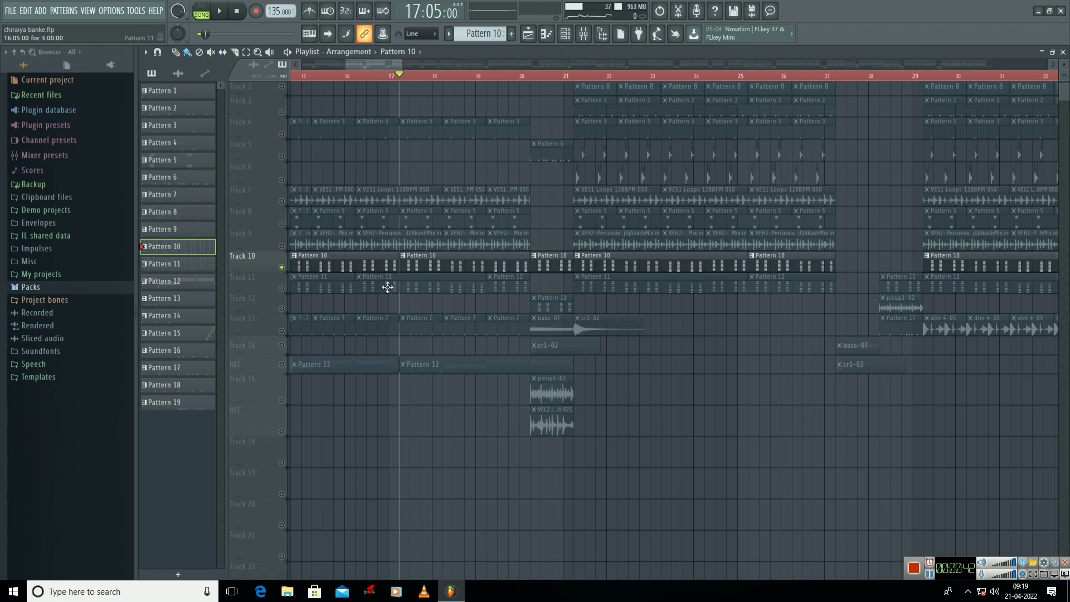
# Unsolo Track 10 and play the full arrangement with all tracks, dismissing the audio driver error
pyautogui.rightClick(282, 268)
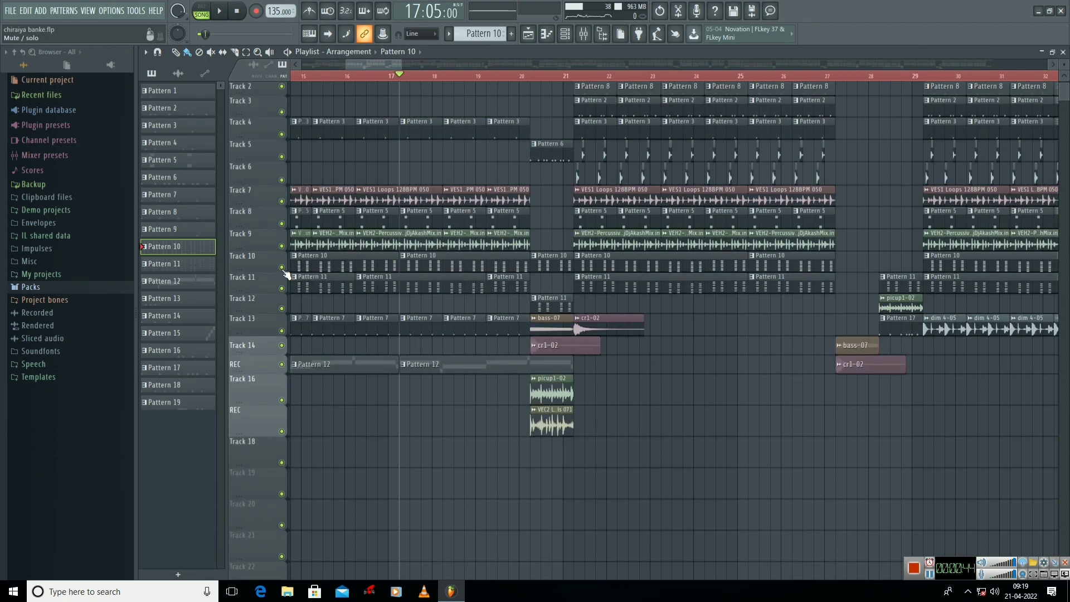
pyautogui.press('space')
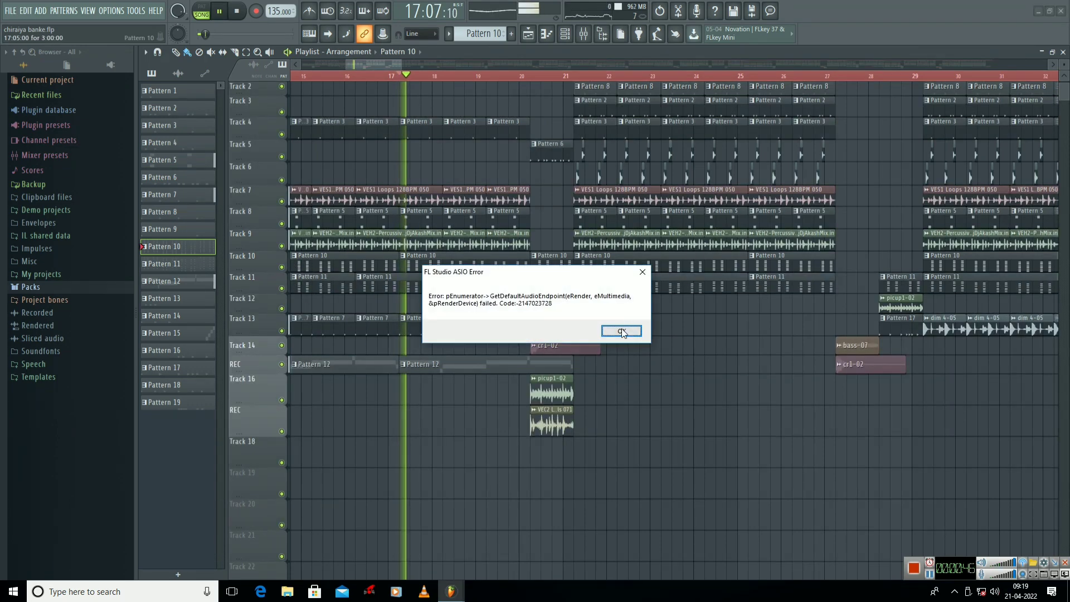
pyautogui.click(621, 330)
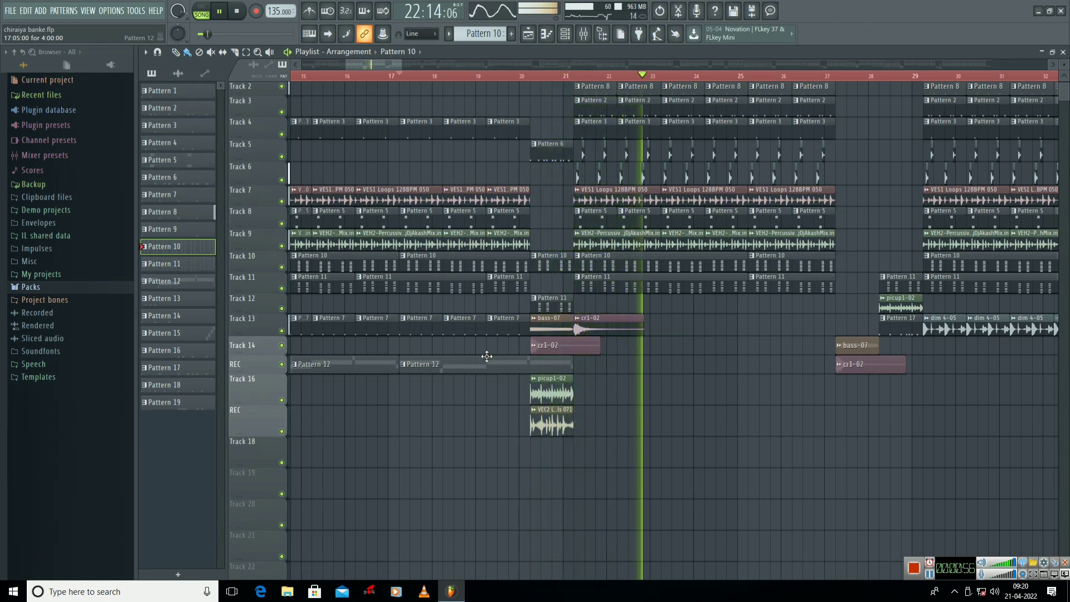
pyautogui.press('space')
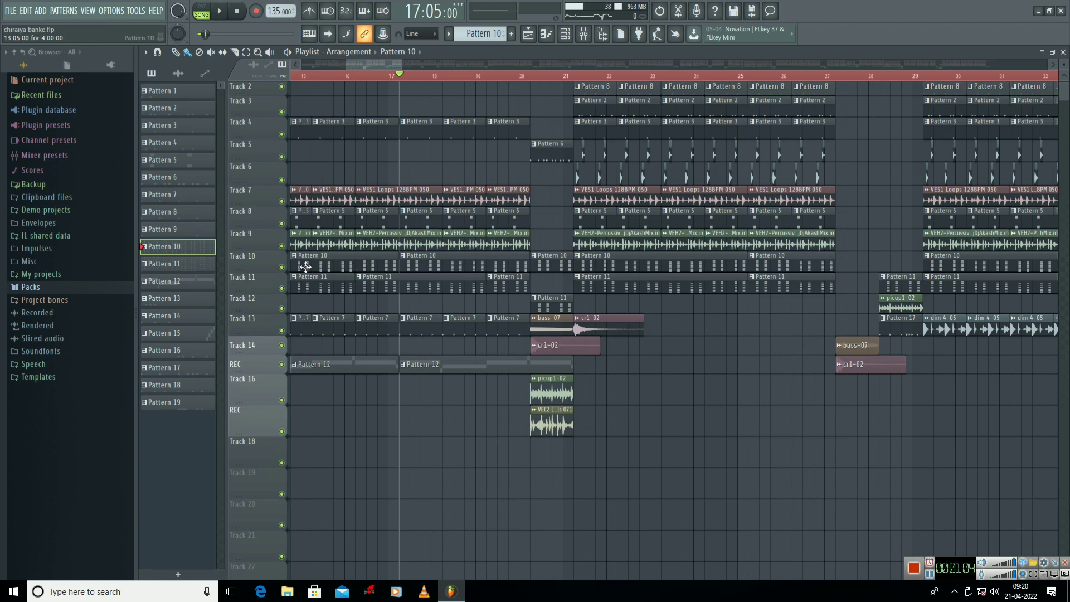
# Solo Track 10 and open the mixer insert that the GMS channel is routed to from the channel rack
pyautogui.rightClick(282, 268)
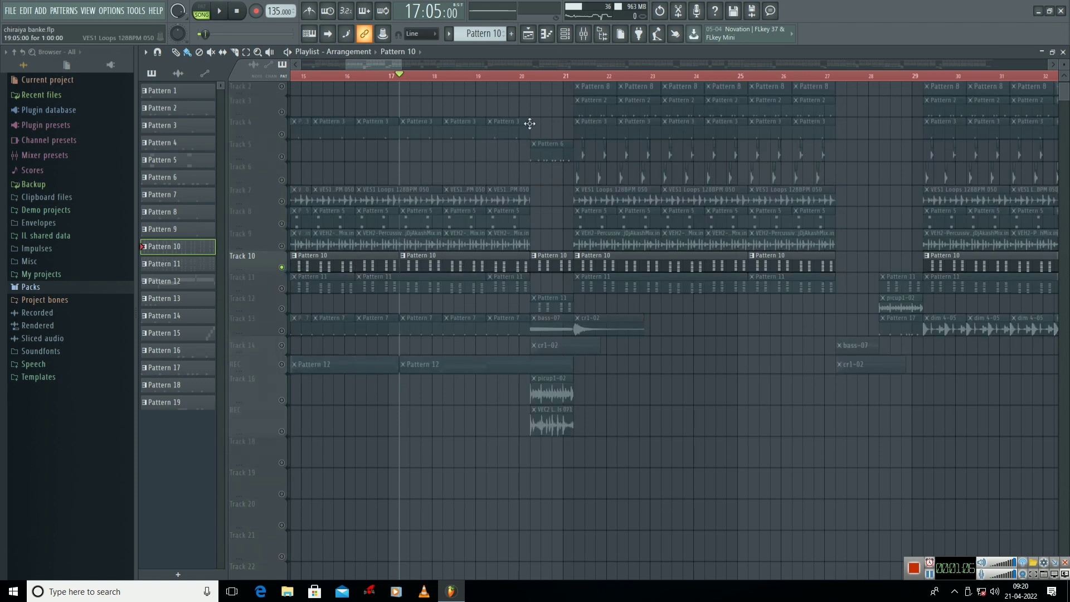
pyautogui.click(564, 34)
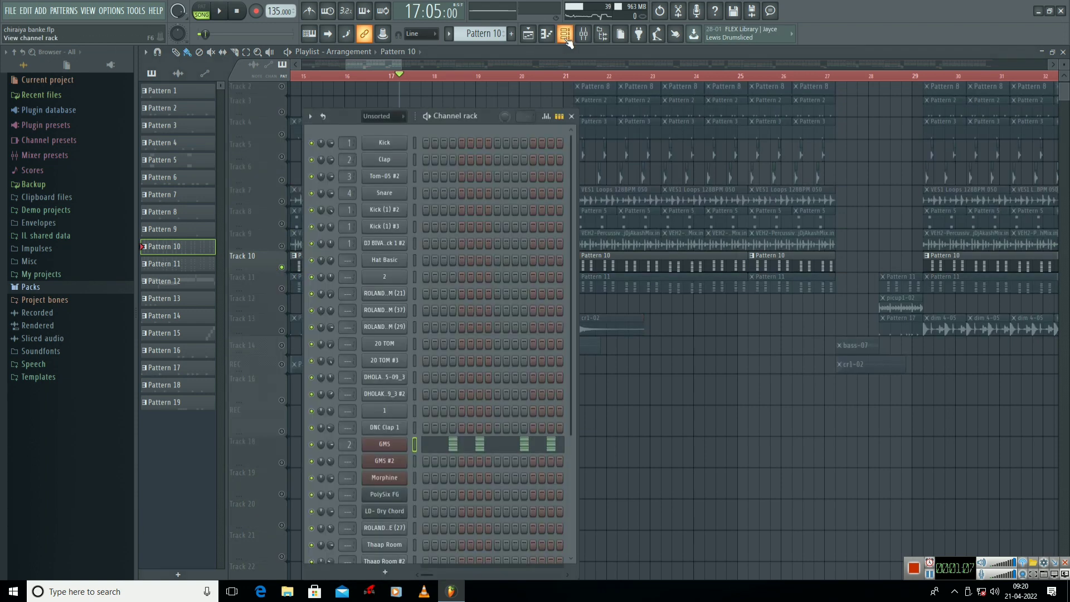
pyautogui.doubleClick(350, 445)
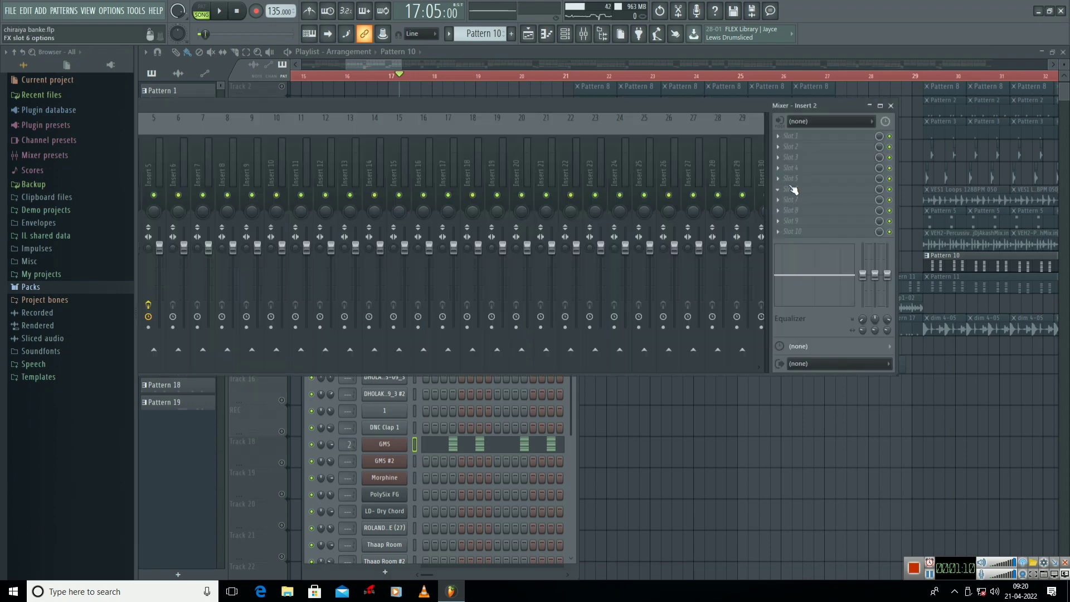
# Load Fruity Compressor in slot 1 of Insert 2 with a 2.0:1 ratio, 3.0 dB gain and 30.3 ms attack
pyautogui.click(783, 139)
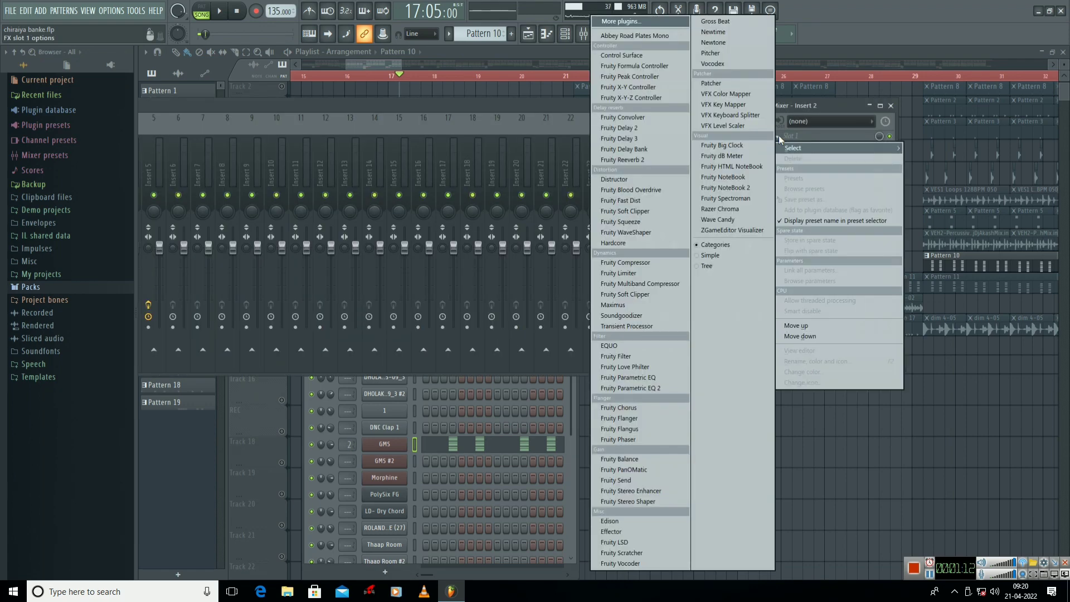
pyautogui.click(627, 263)
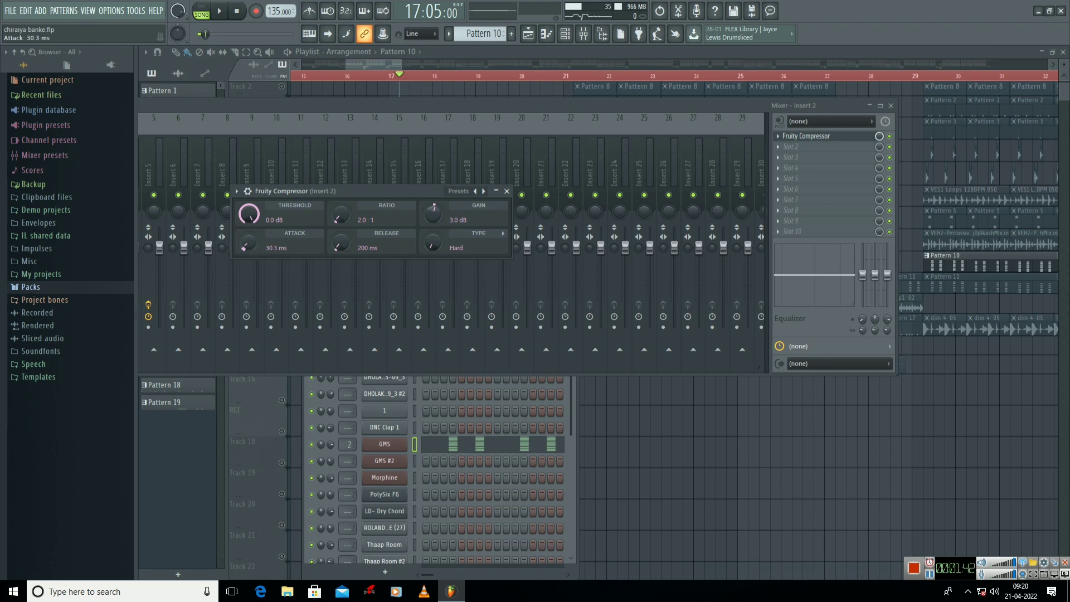
pyautogui.click(628, 333)
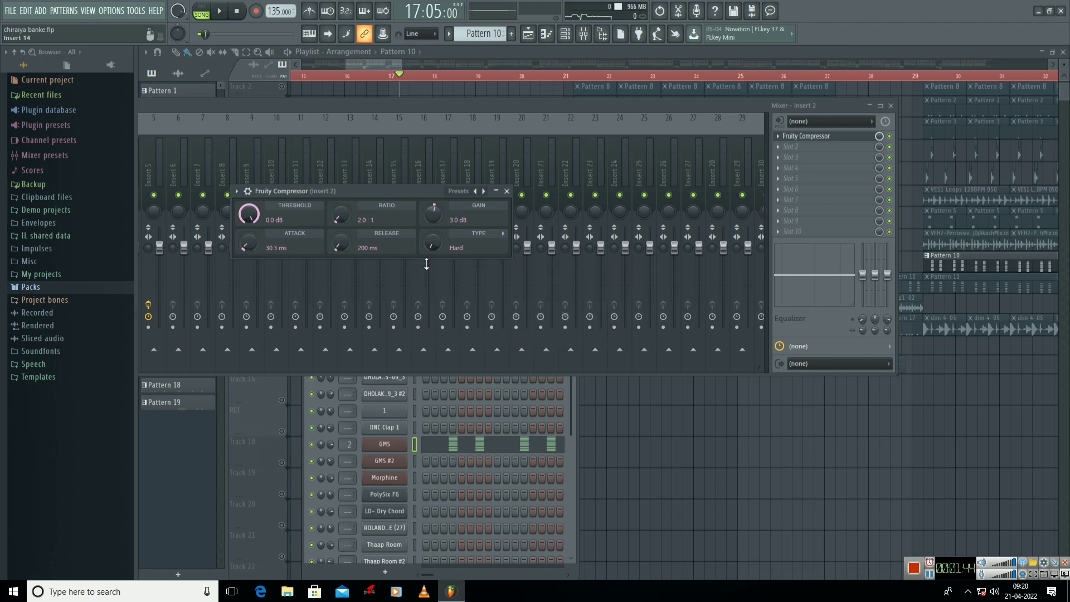
pyautogui.click(507, 191)
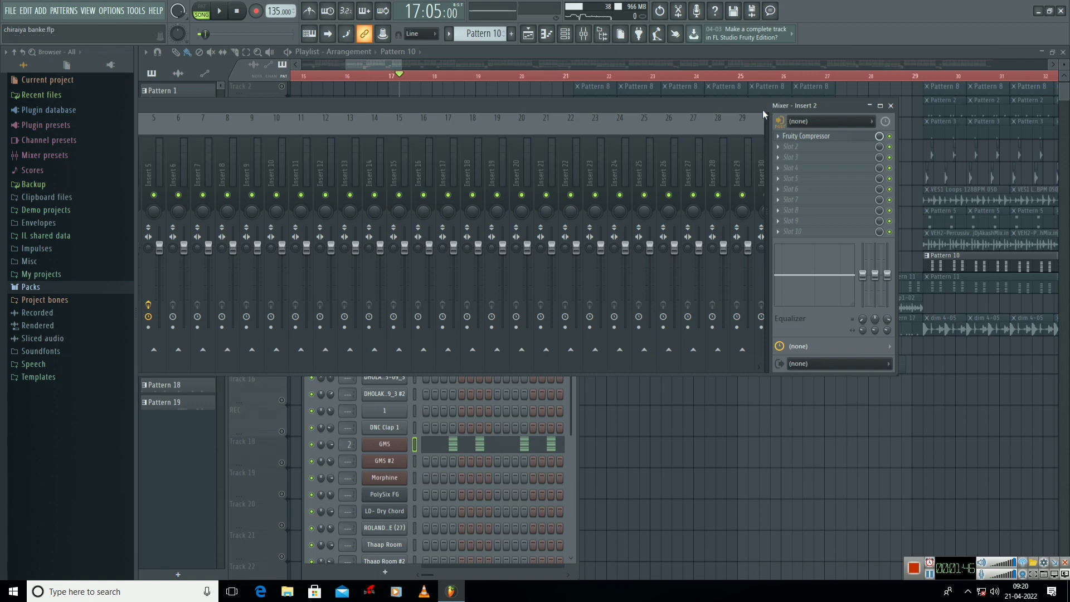
# Load Soundgoodizer in slot 2 of Insert 2 and set it to mode A
pyautogui.moveTo(742, 104); pyautogui.dragTo(767, 102)
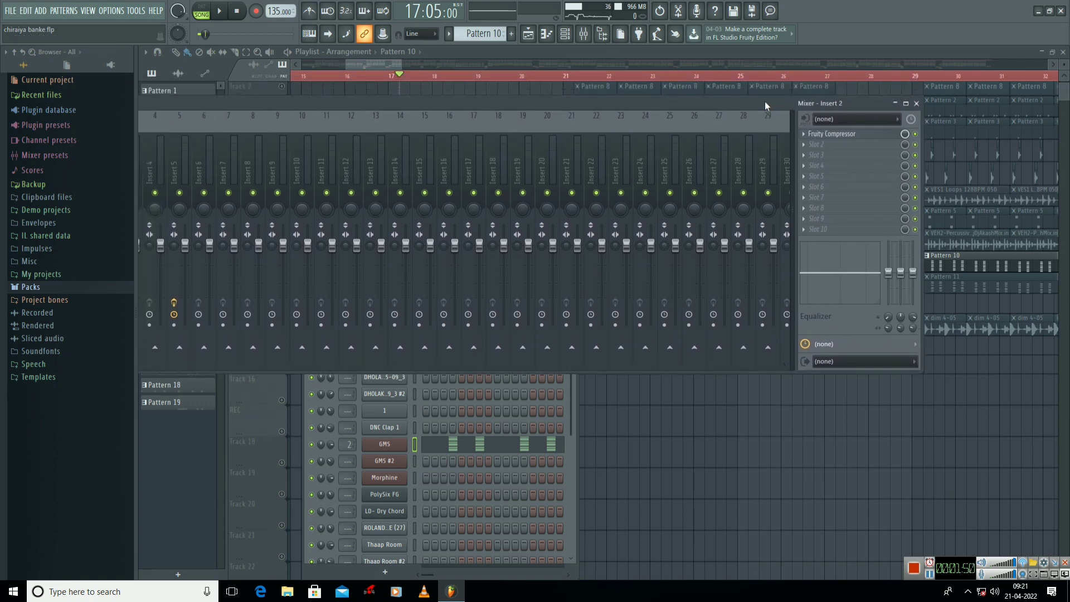
pyautogui.click(806, 151)
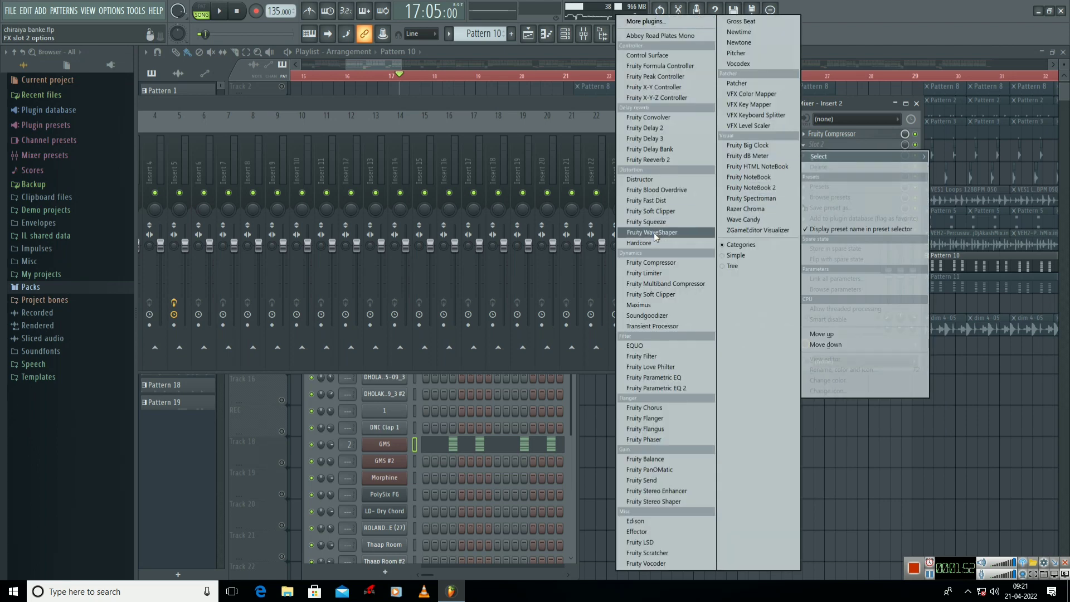
pyautogui.click(647, 315)
pyautogui.moveTo(301, 205); pyautogui.dragTo(359, 187)
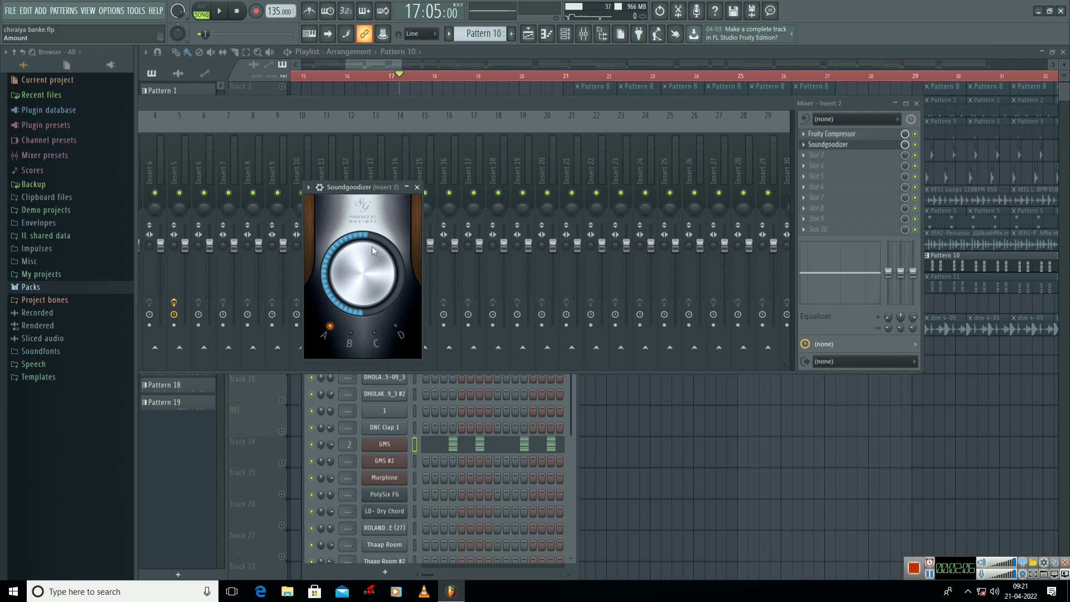
pyautogui.click(350, 341)
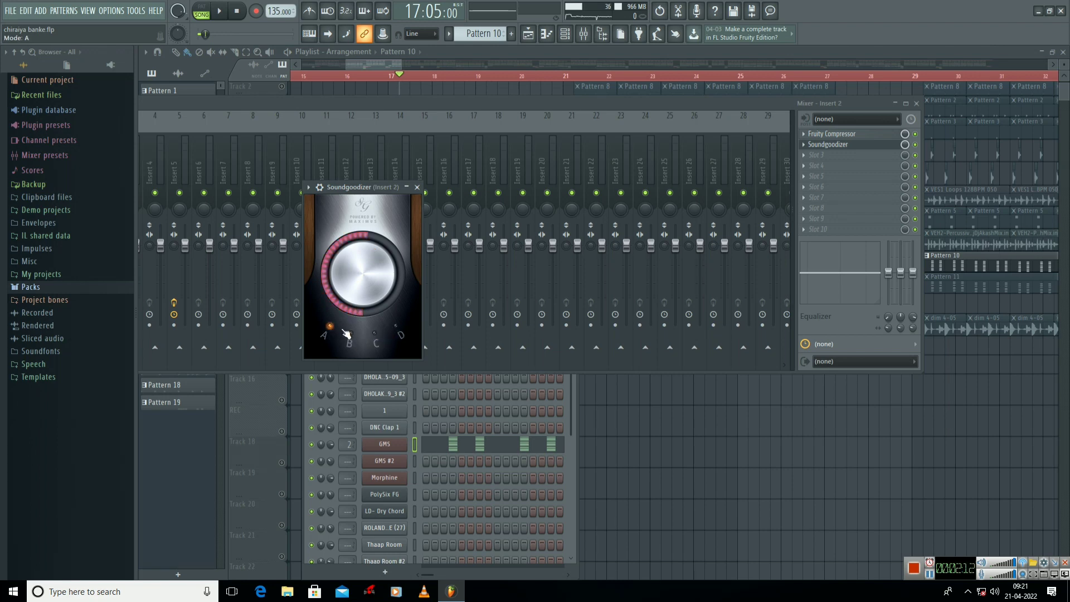
pyautogui.click(328, 333)
# Clear the mixer away from the channel rack and play Pattern 10 on its own to hear the processed GMS sound
pyautogui.moveTo(385, 103); pyautogui.dragTo(922, 89)
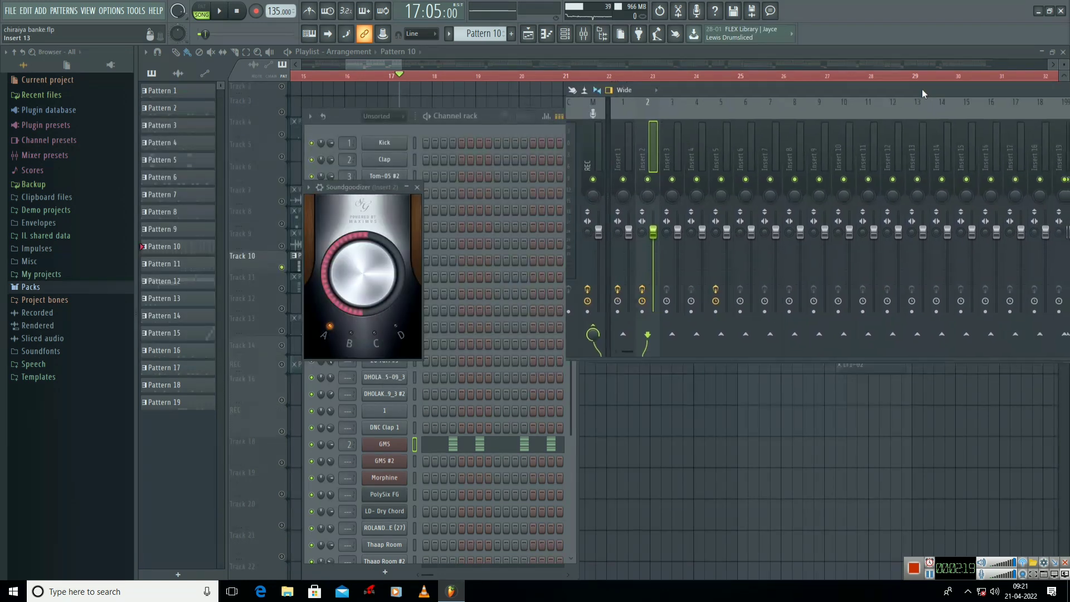
pyautogui.click(438, 117)
pyautogui.press('space')
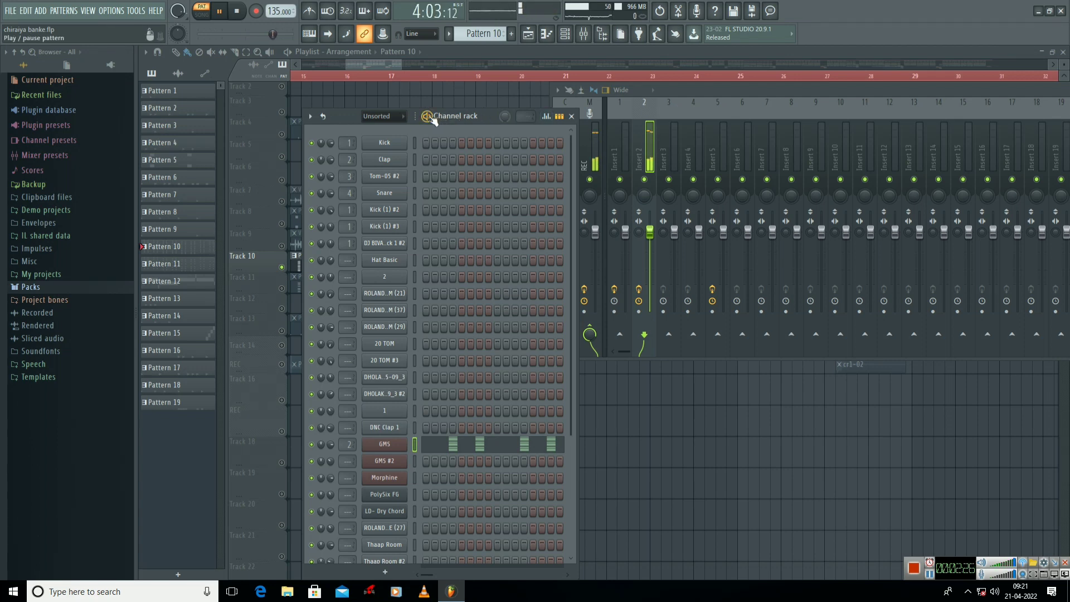
pyautogui.press('space')
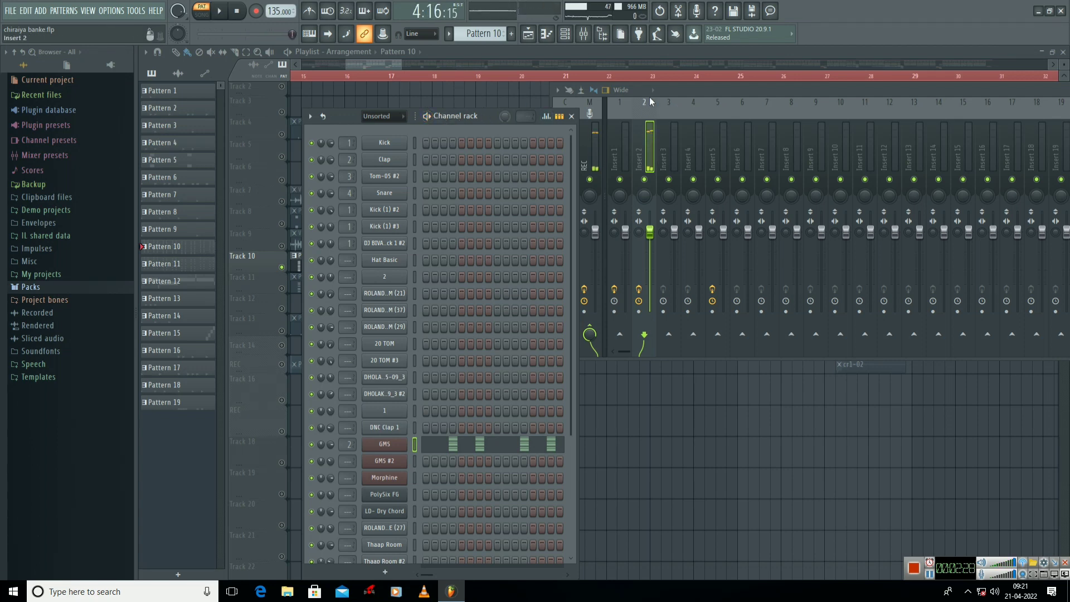
# Narrow and reposition the mixer window, and load Fruity Parametric EQ 2 in slot 3 of Insert 2
pyautogui.moveTo(725, 89); pyautogui.dragTo(276, 89)
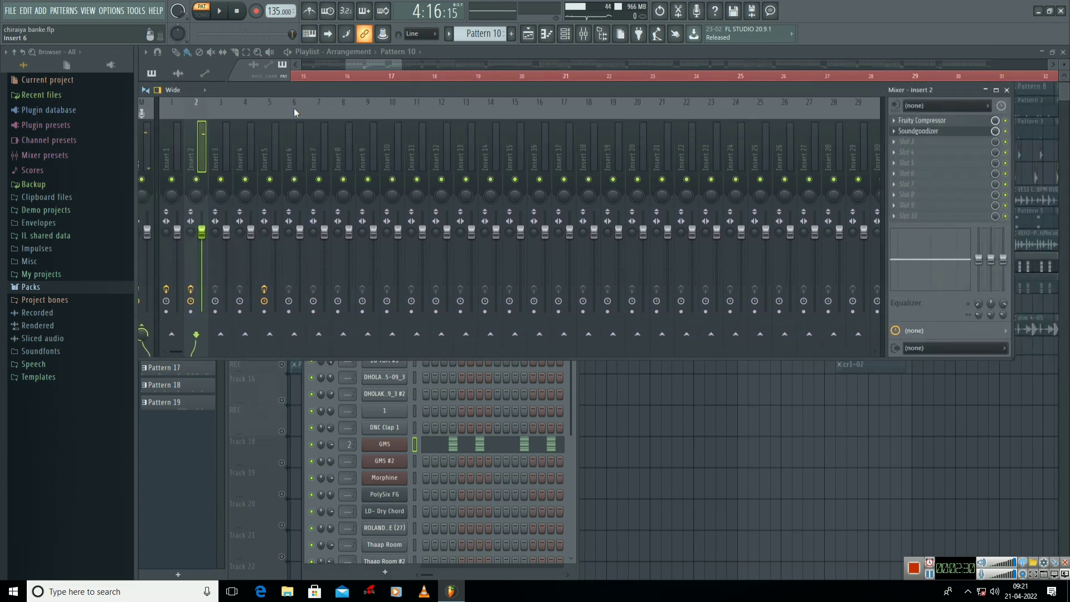
pyautogui.moveTo(1012, 216); pyautogui.dragTo(687, 217)
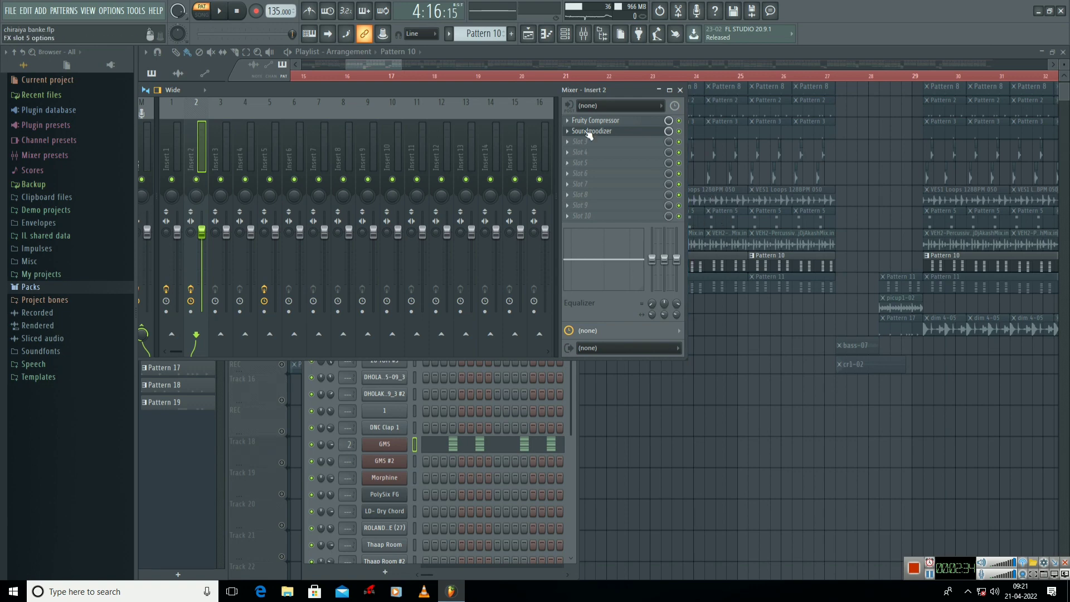
pyautogui.moveTo(501, 91); pyautogui.dragTo(612, 135)
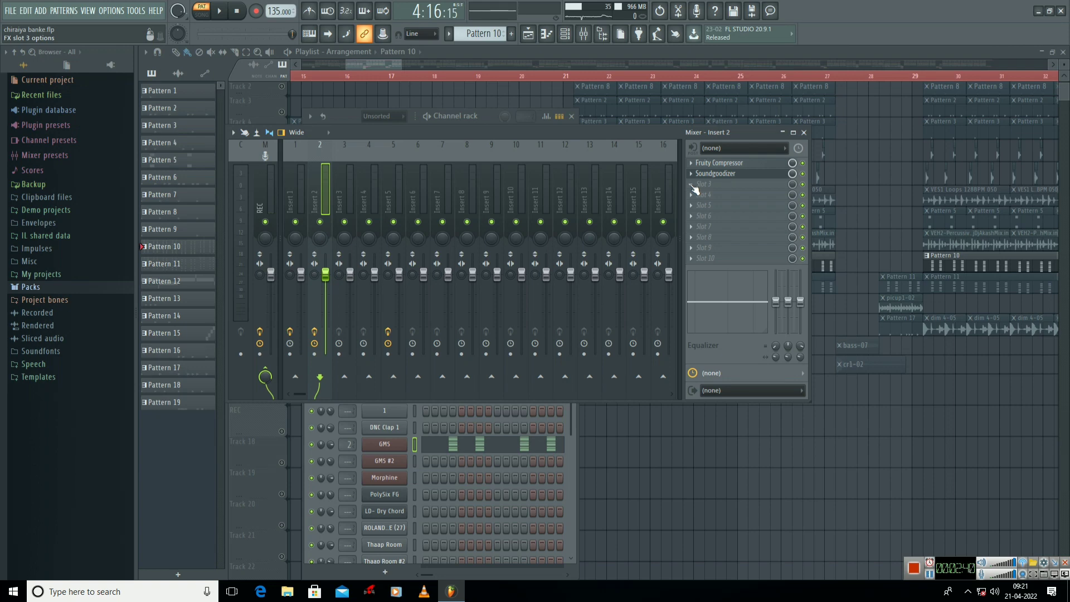
pyautogui.click(693, 188)
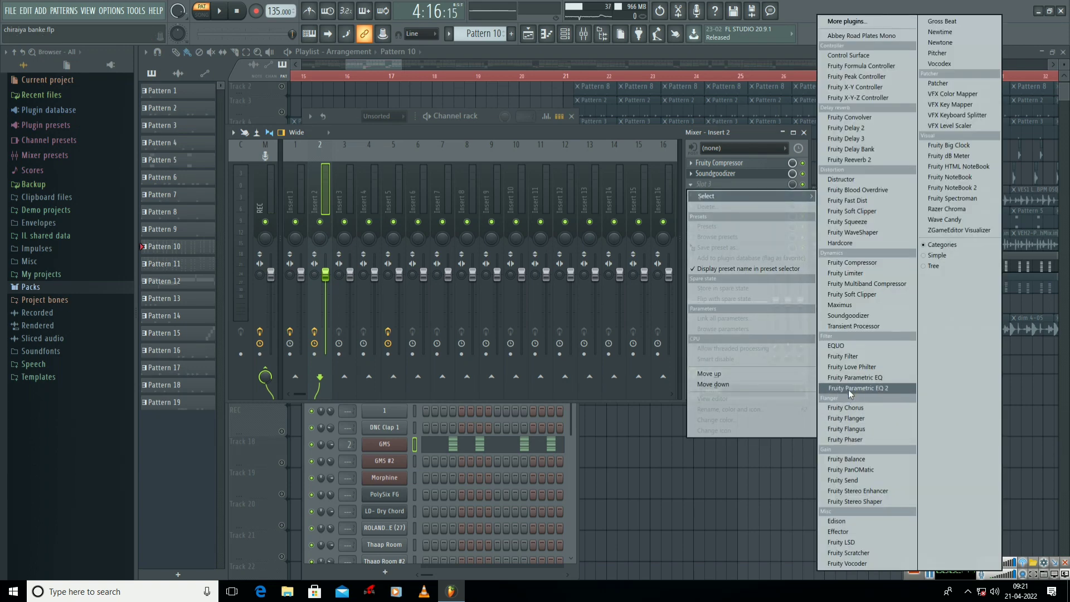
pyautogui.click(873, 390)
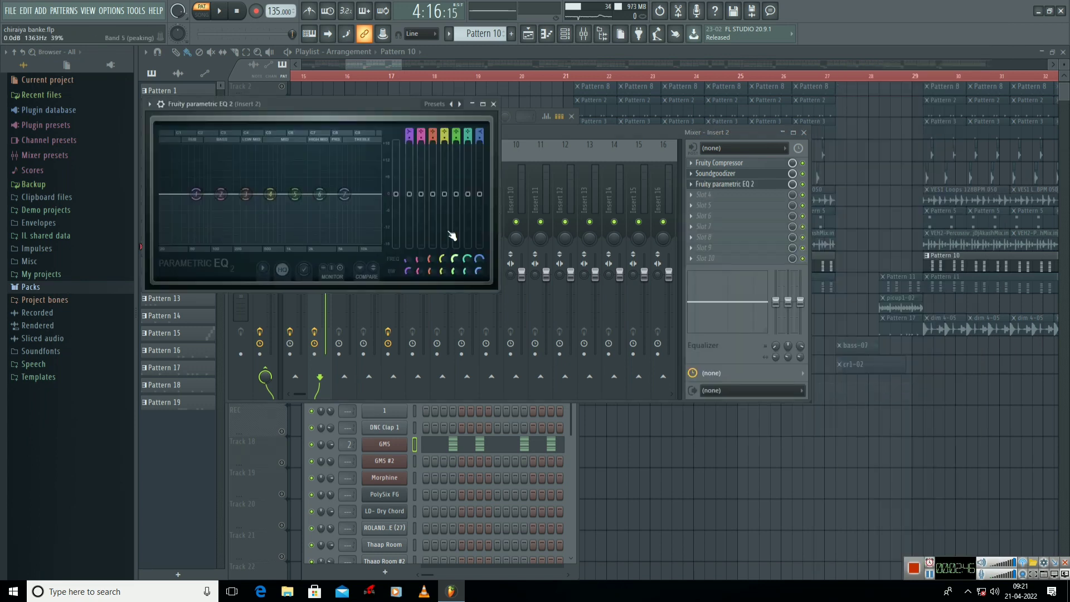
pyautogui.moveTo(351, 111); pyautogui.dragTo(472, 144)
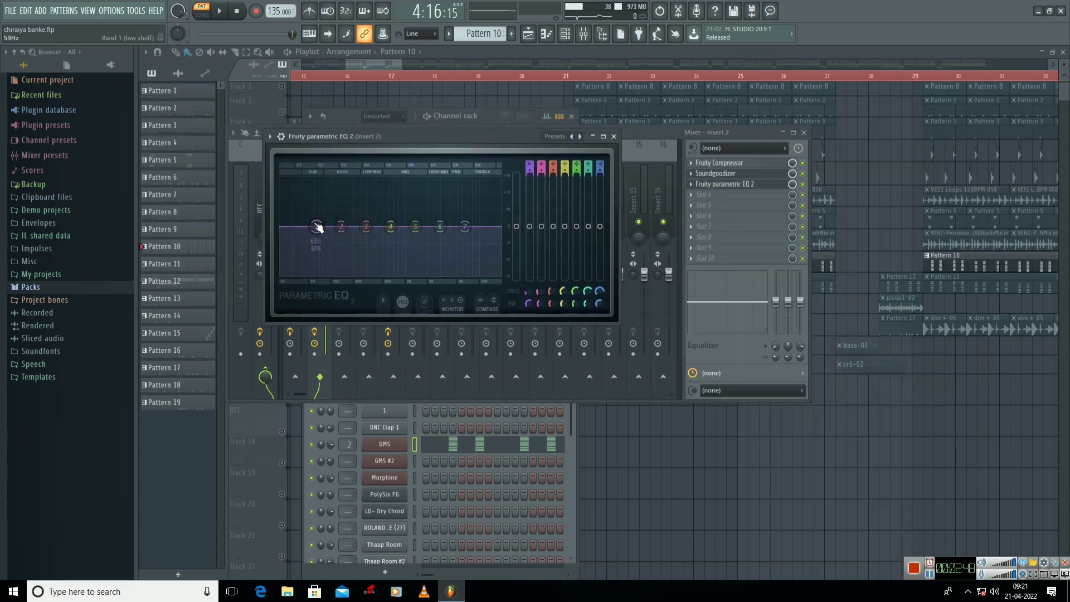
# Change EQ band 1 to a high pass filter of order Steep 8 and shift it to a slightly lower frequency
pyautogui.rightClick(317, 227)
pyautogui.moveTo(340, 270)
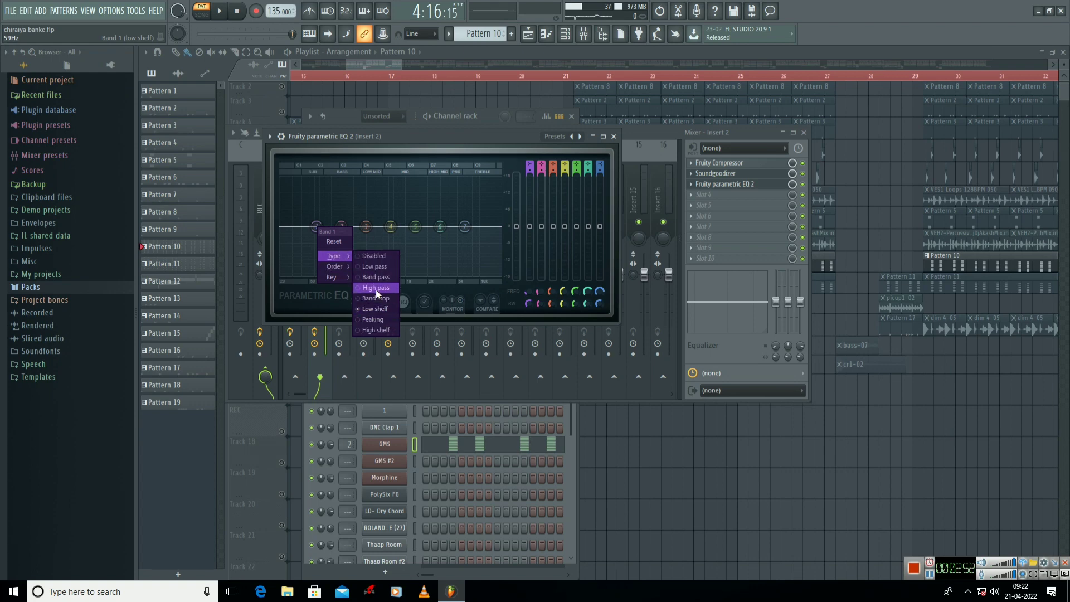
pyautogui.click(376, 287)
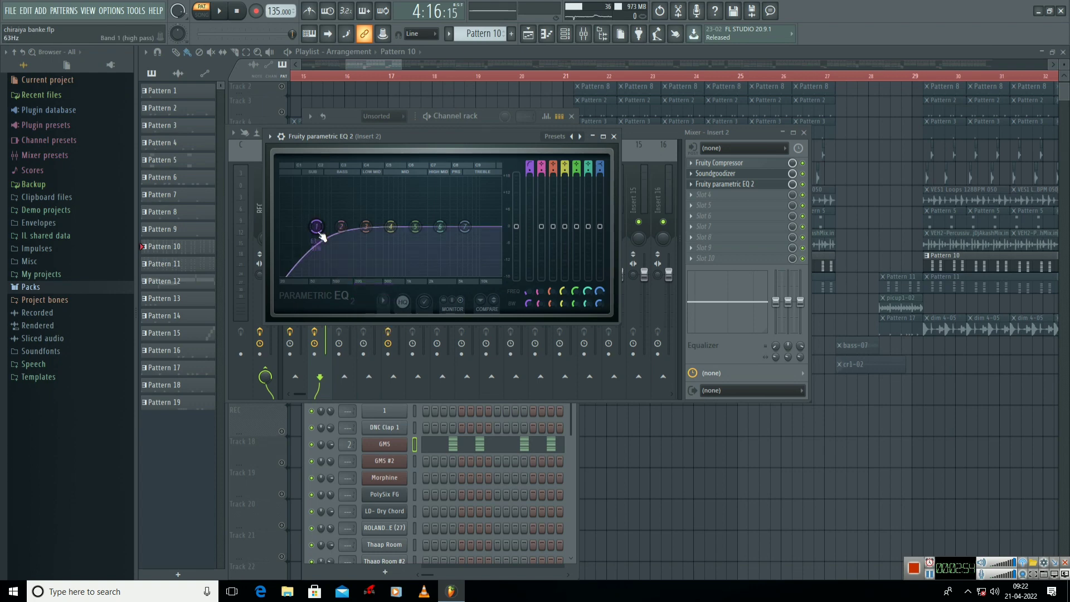
pyautogui.moveTo(340, 267)
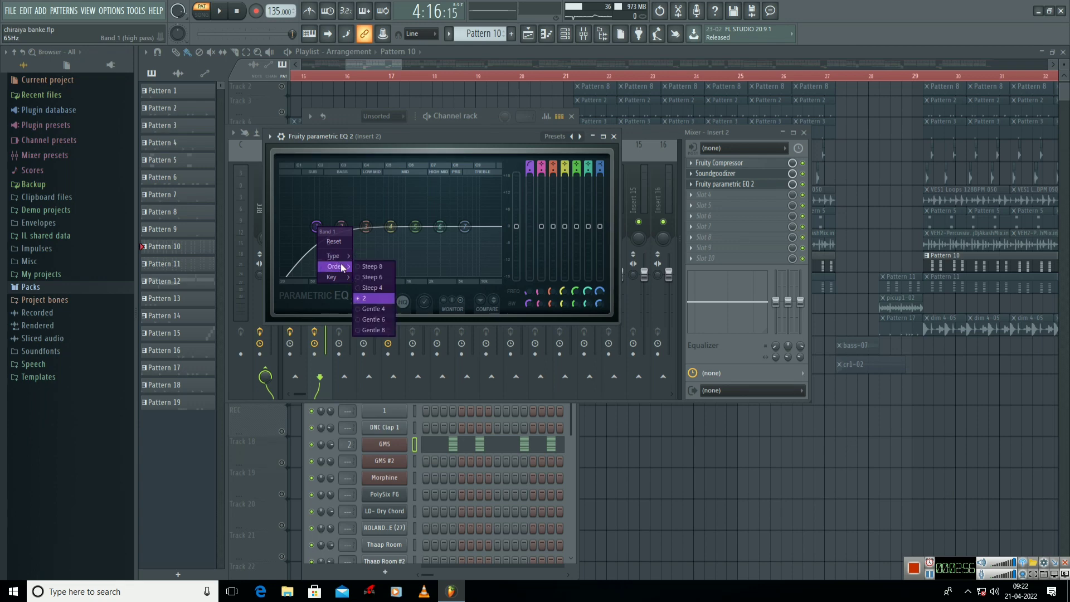
pyautogui.click(383, 266)
pyautogui.moveTo(316, 226); pyautogui.dragTo(310, 226)
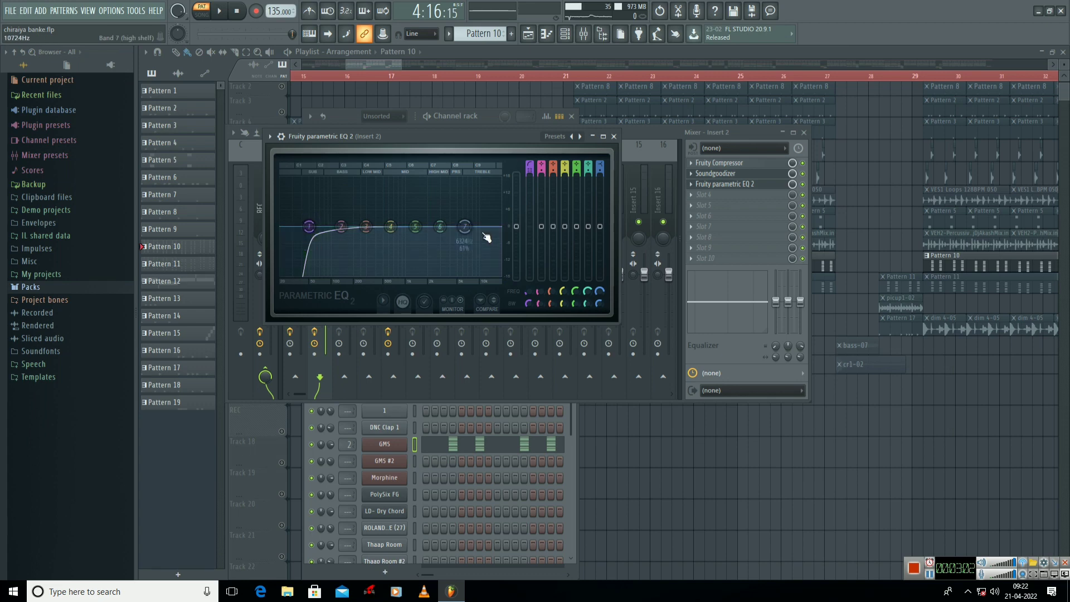
# Boost high shelf band 7 of the Insert 2 EQ by about 12 dB and gently raise bands 3, 5 and 6
pyautogui.moveTo(465, 231); pyautogui.dragTo(487, 194)
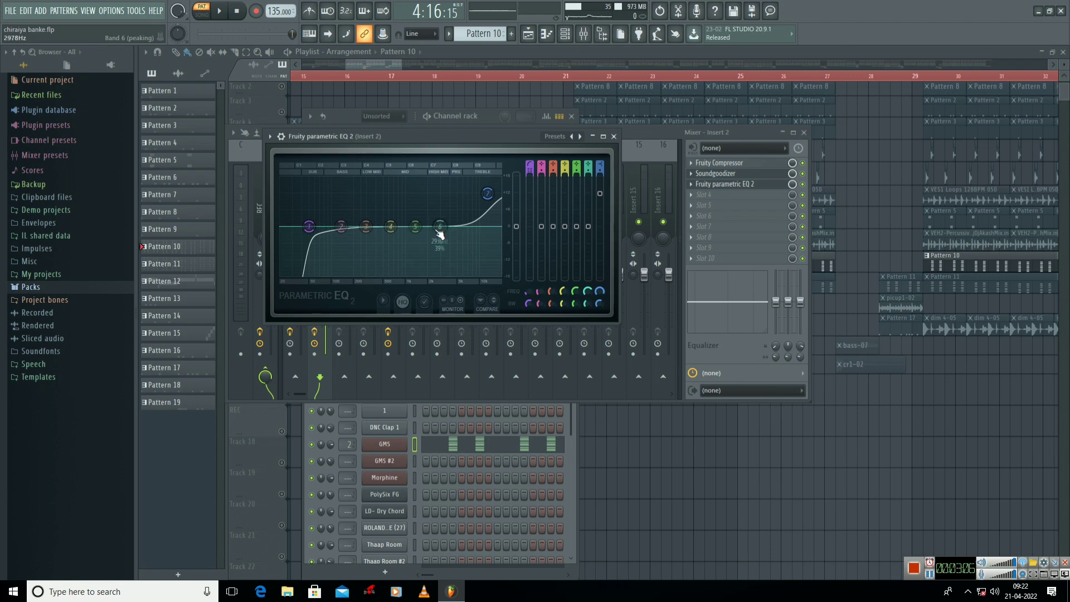
pyautogui.moveTo(440, 226); pyautogui.dragTo(367, 216)
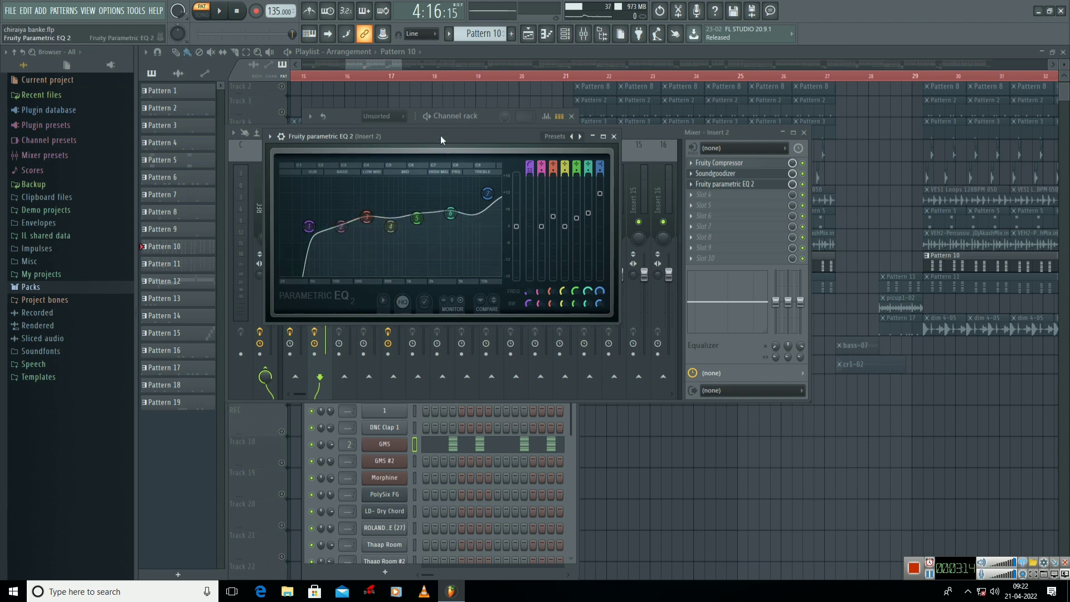
pyautogui.moveTo(441, 136); pyautogui.dragTo(490, 133)
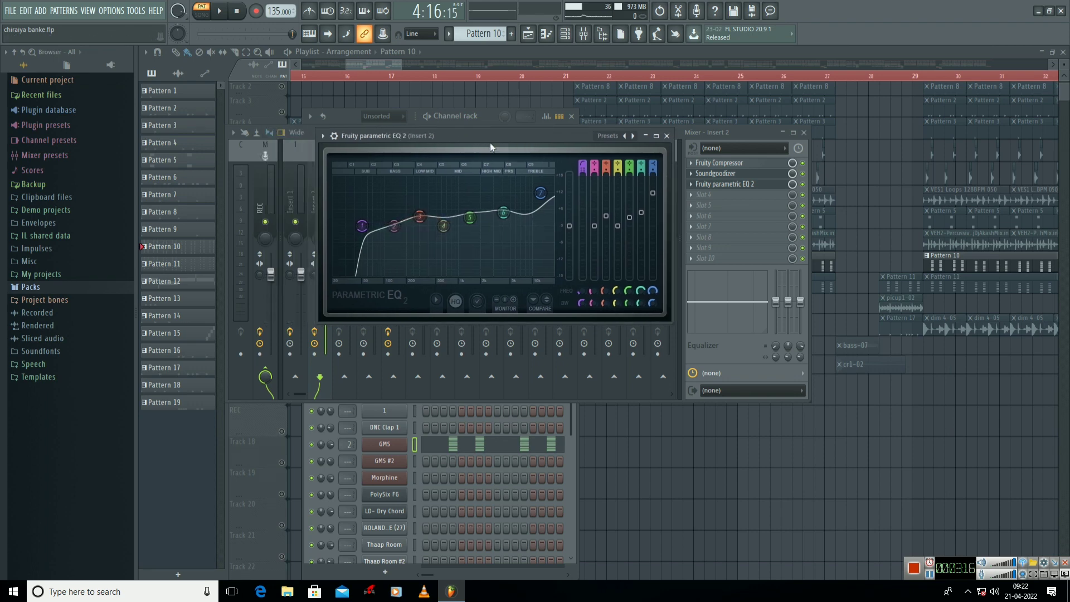
# Play Pattern 10 and, while listening, raise EQ bands 4 and 6 slightly and shift band 7 a little lower in frequency
pyautogui.click(429, 117)
pyautogui.press('space')
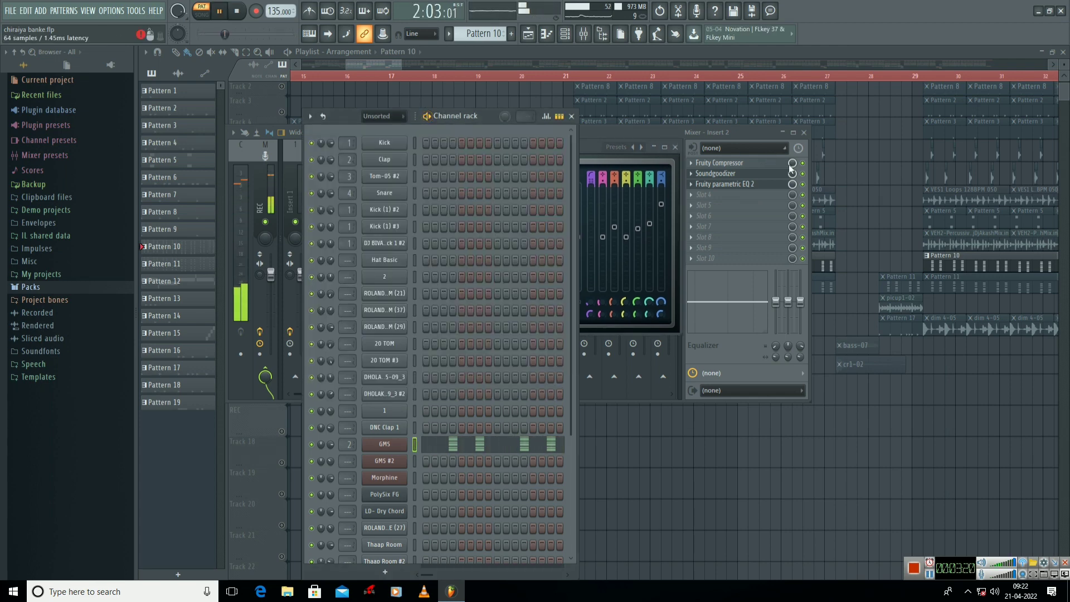
pyautogui.click(804, 189)
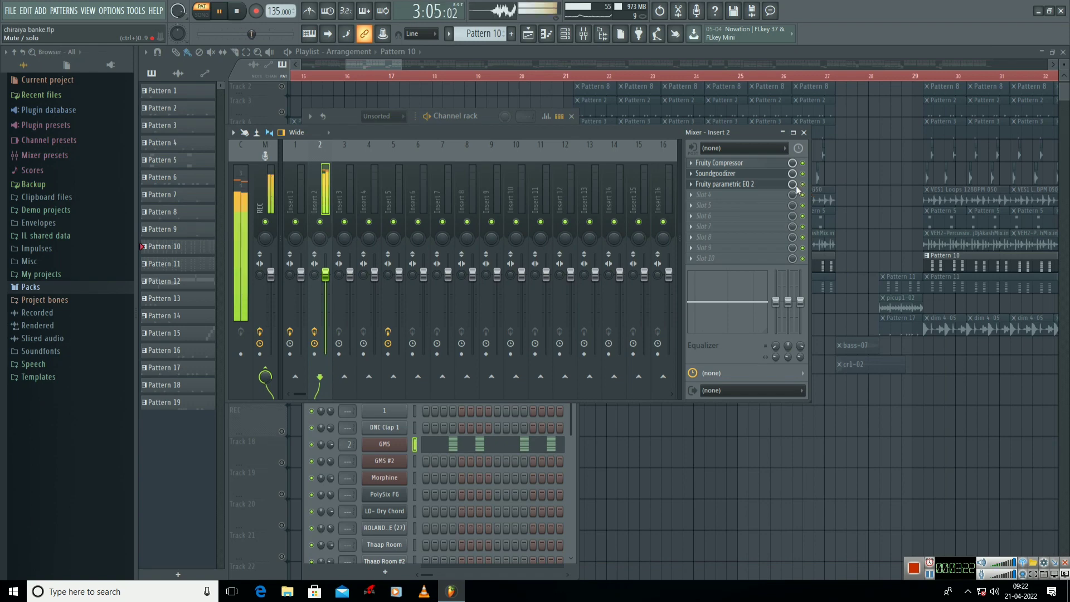
pyautogui.click(756, 187)
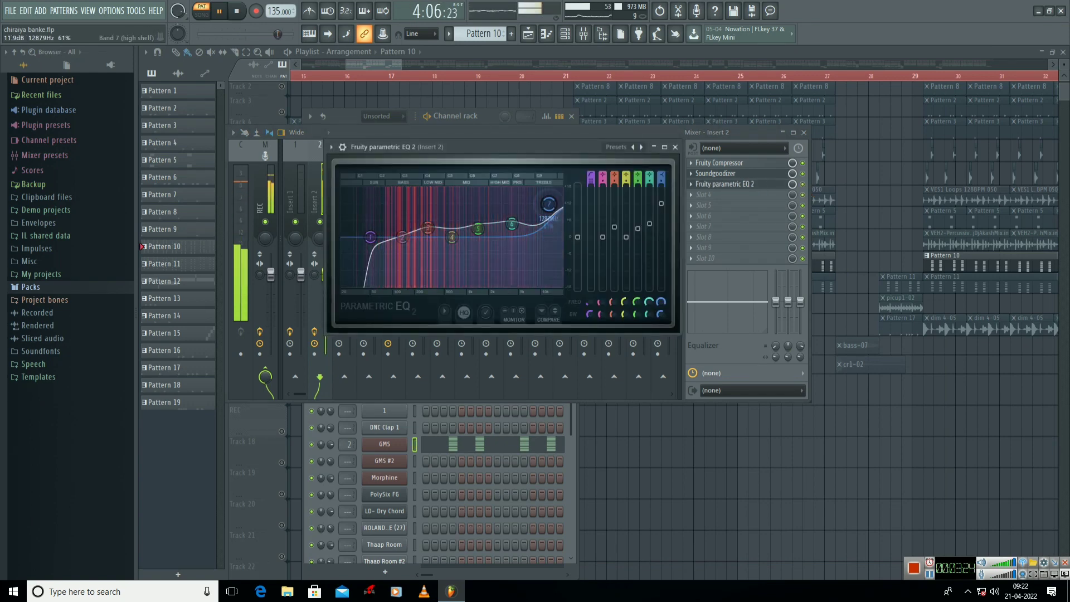
pyautogui.moveTo(540, 196); pyautogui.dragTo(512, 218)
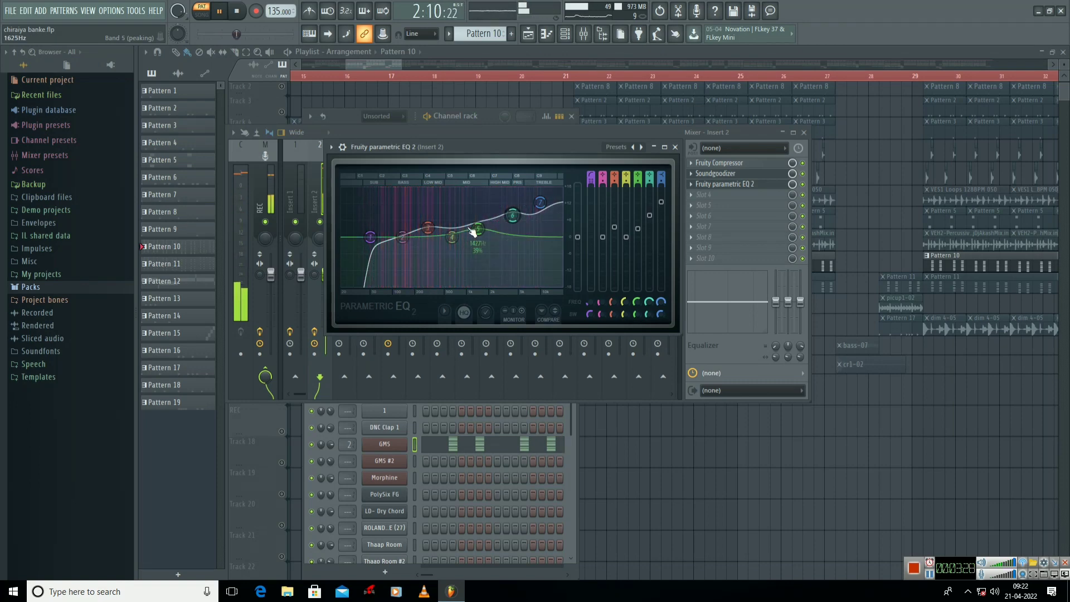
pyautogui.moveTo(452, 237); pyautogui.dragTo(455, 230)
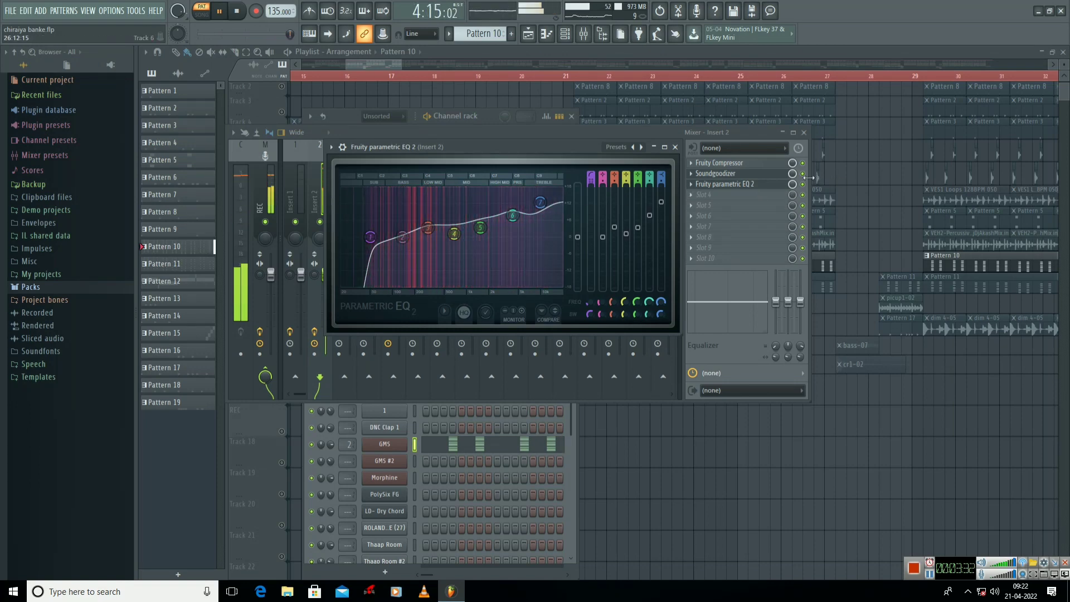
pyautogui.press('space')
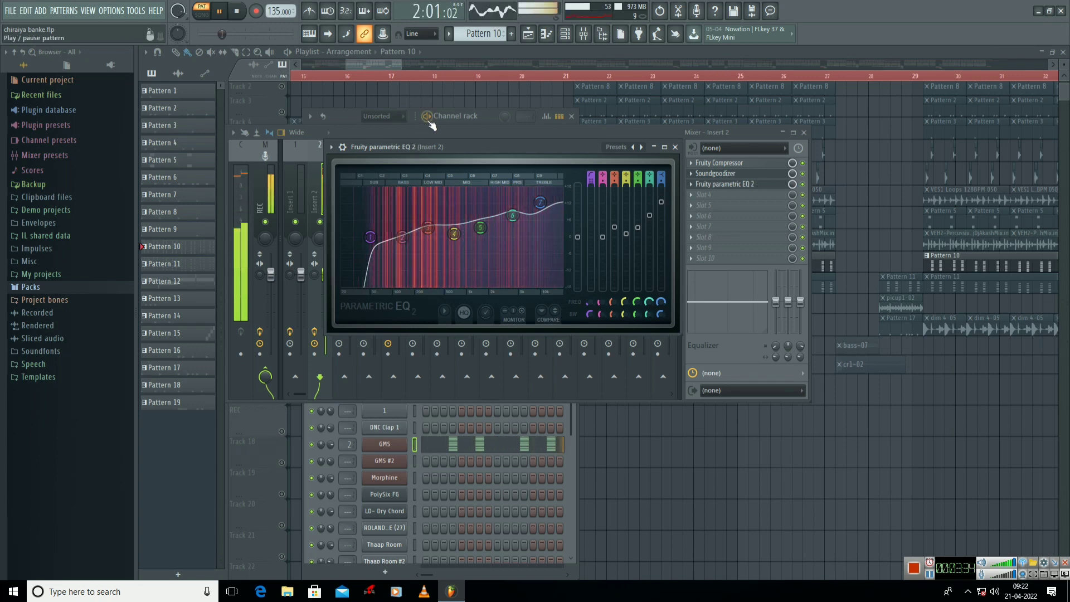
pyautogui.click(432, 118)
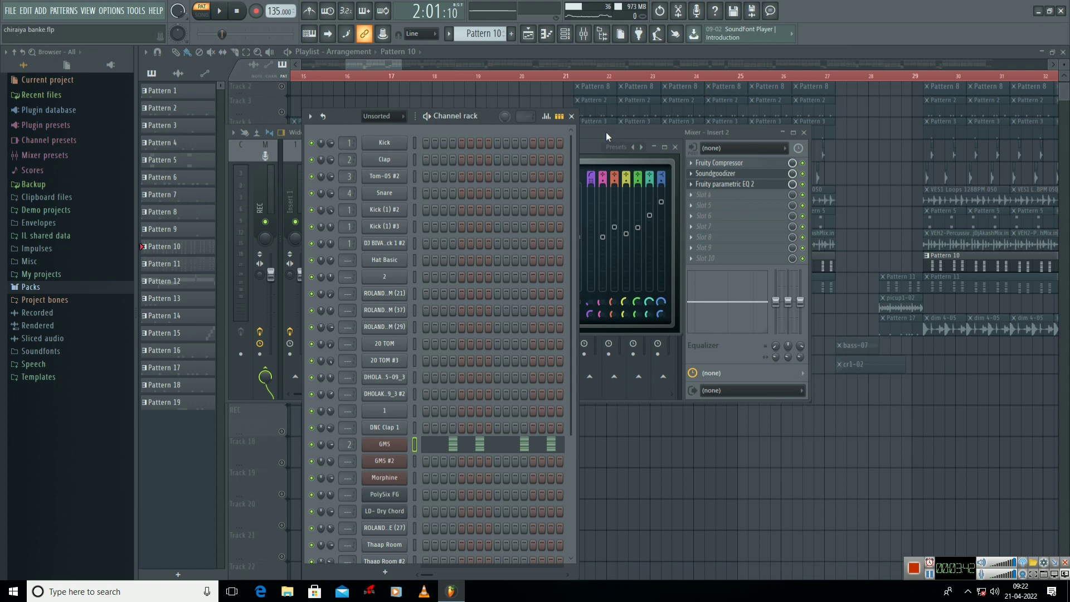
# Arrange the mixer and the channel rack side by side so that neither window covers the other
pyautogui.press('F9')
pyautogui.moveTo(607, 132); pyautogui.dragTo(720, 143)
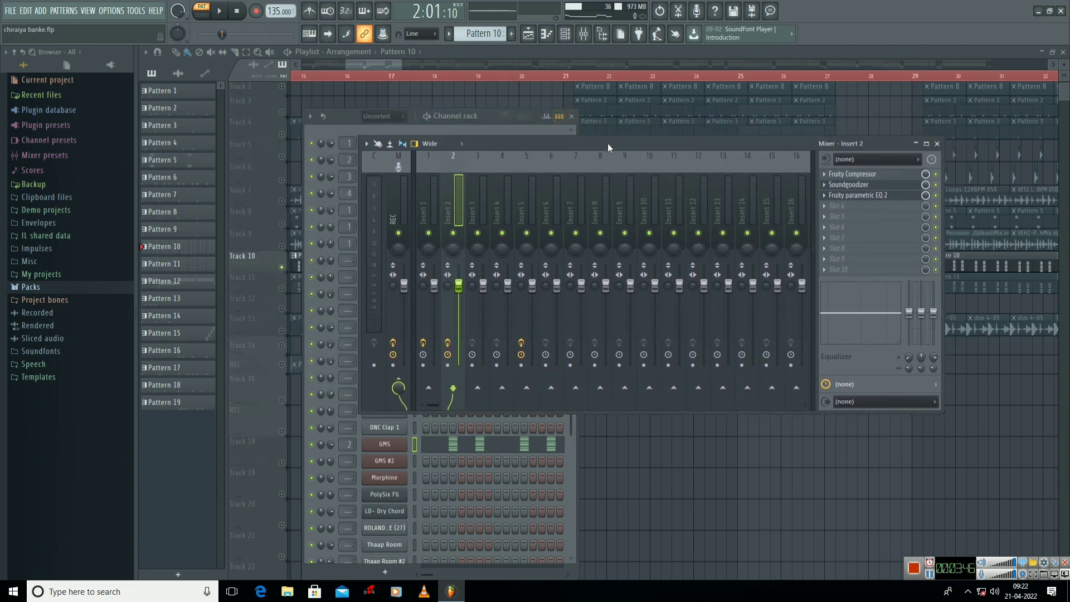
pyautogui.moveTo(609, 144); pyautogui.dragTo(710, 72)
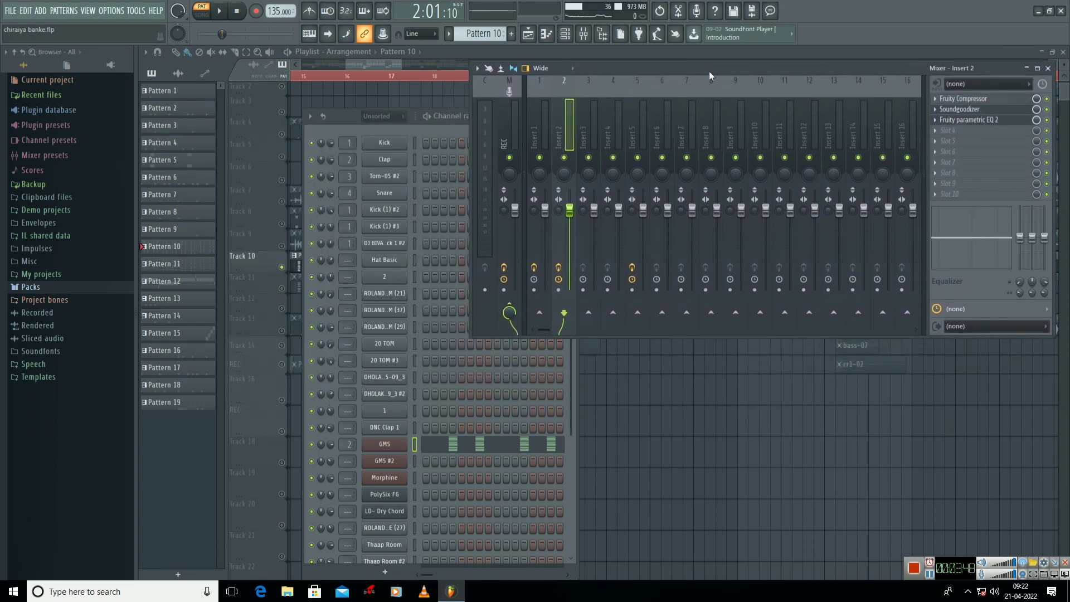
pyautogui.click(625, 326)
pyautogui.moveTo(440, 115); pyautogui.dragTo(329, 63)
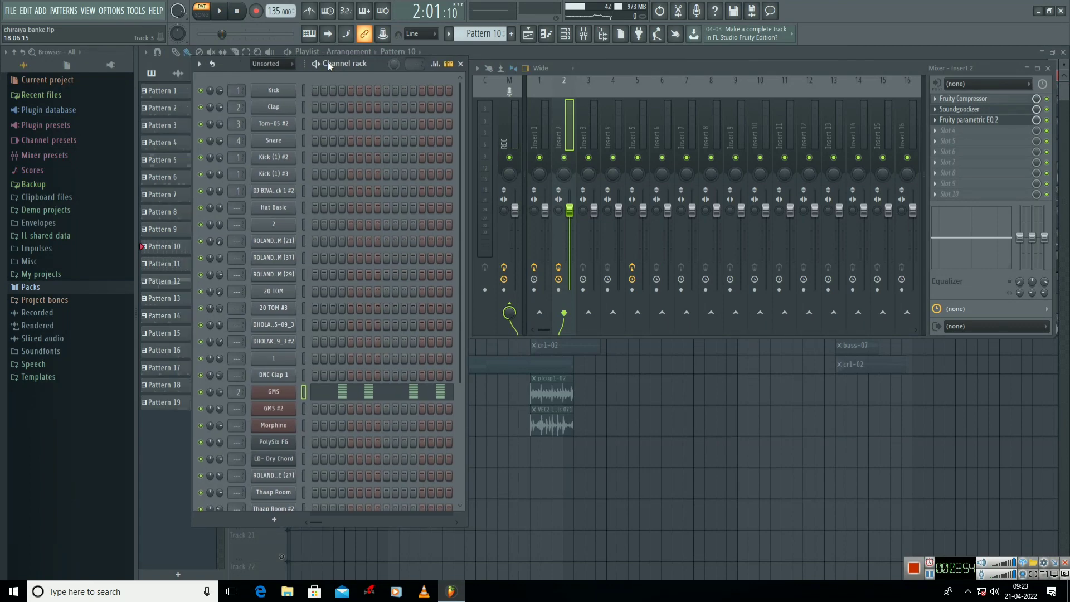
pyautogui.click(357, 396)
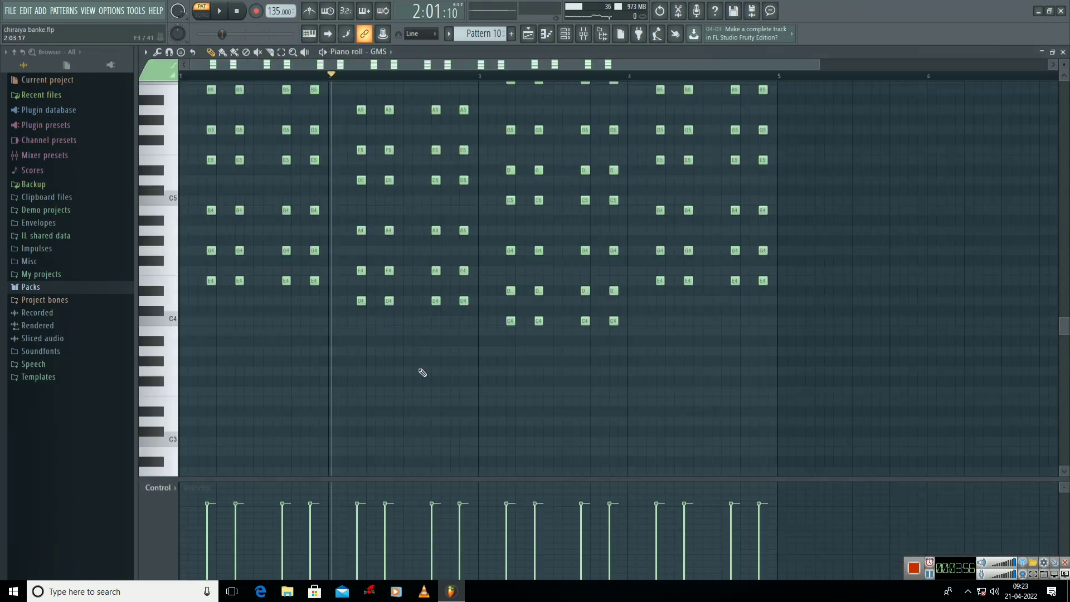
pyautogui.click(1055, 52)
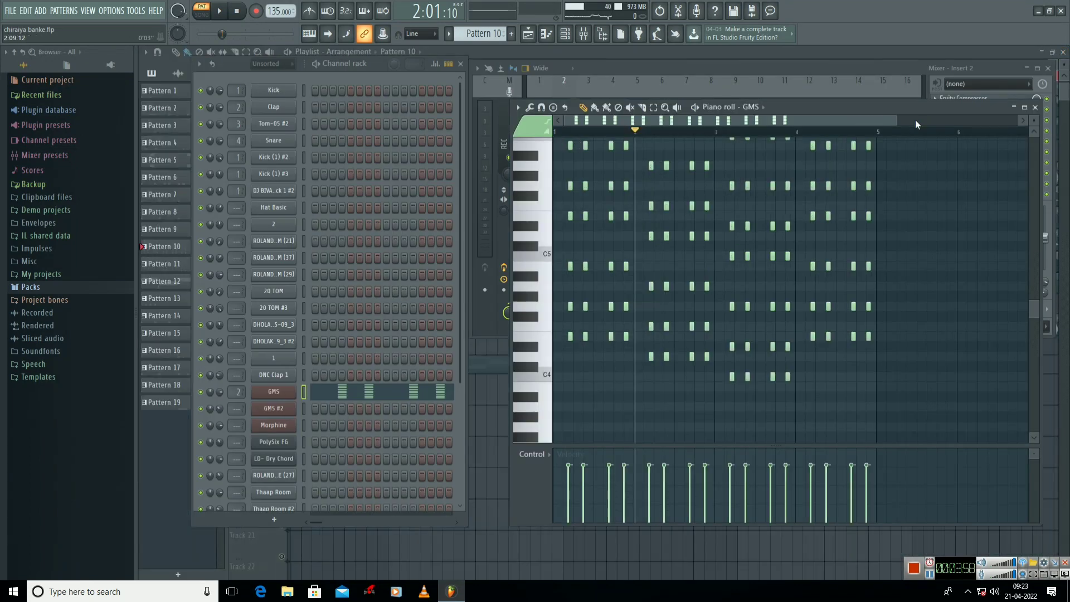
pyautogui.moveTo(895, 109); pyautogui.dragTo(576, 66)
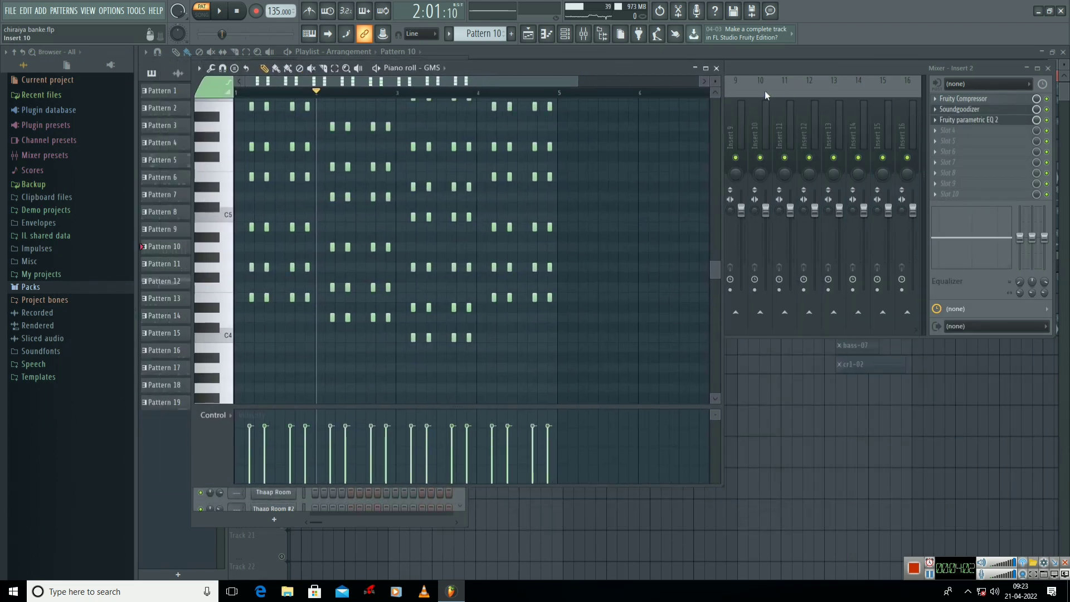
pyautogui.click(781, 69)
pyautogui.moveTo(708, 69); pyautogui.dragTo(731, 61)
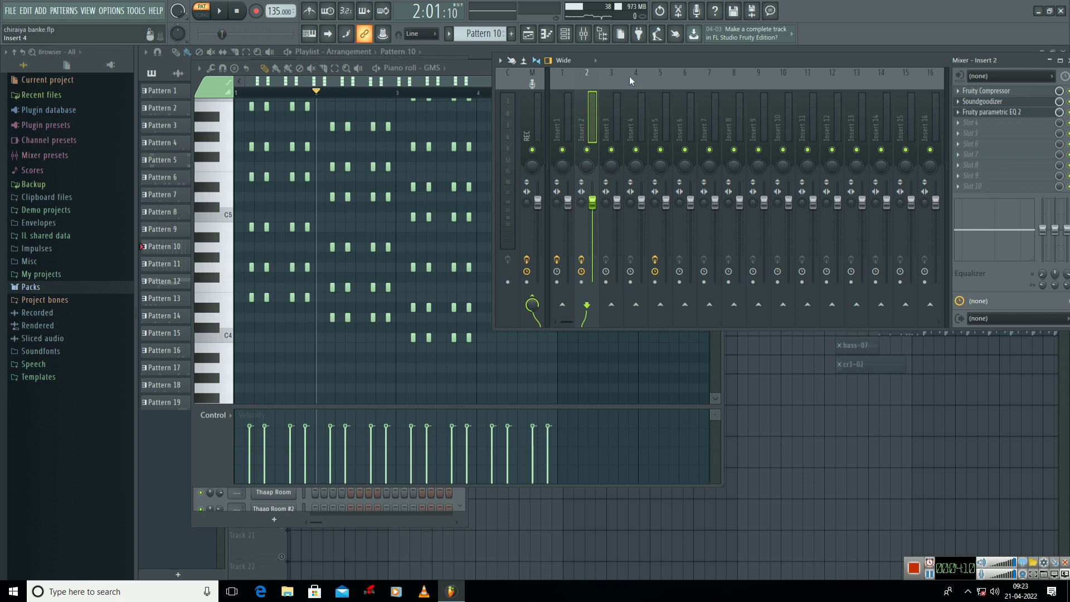
pyautogui.click(616, 331)
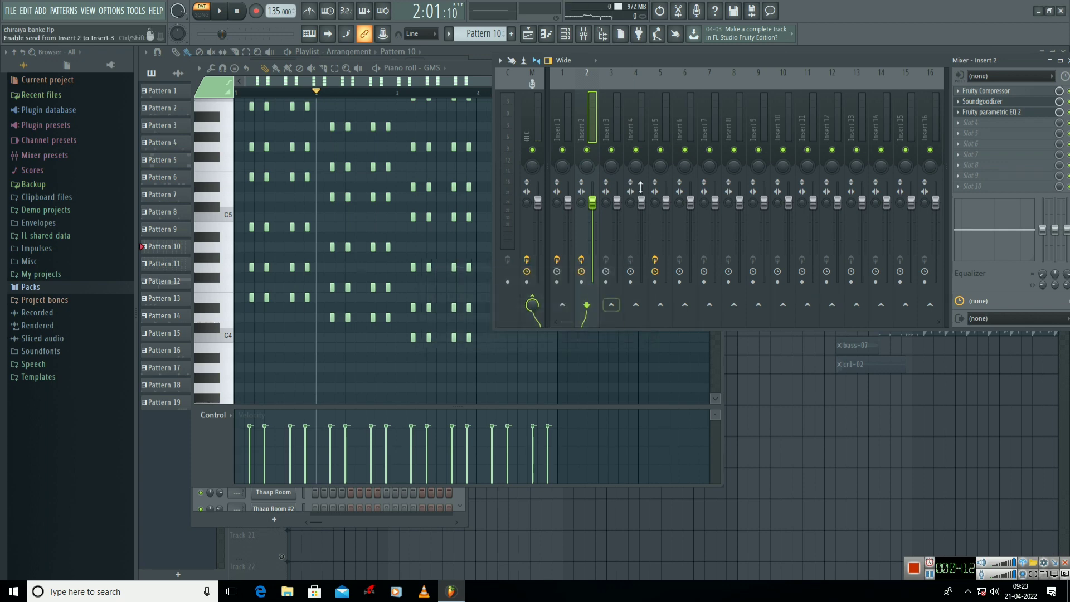
pyautogui.moveTo(650, 71); pyautogui.dragTo(556, 142)
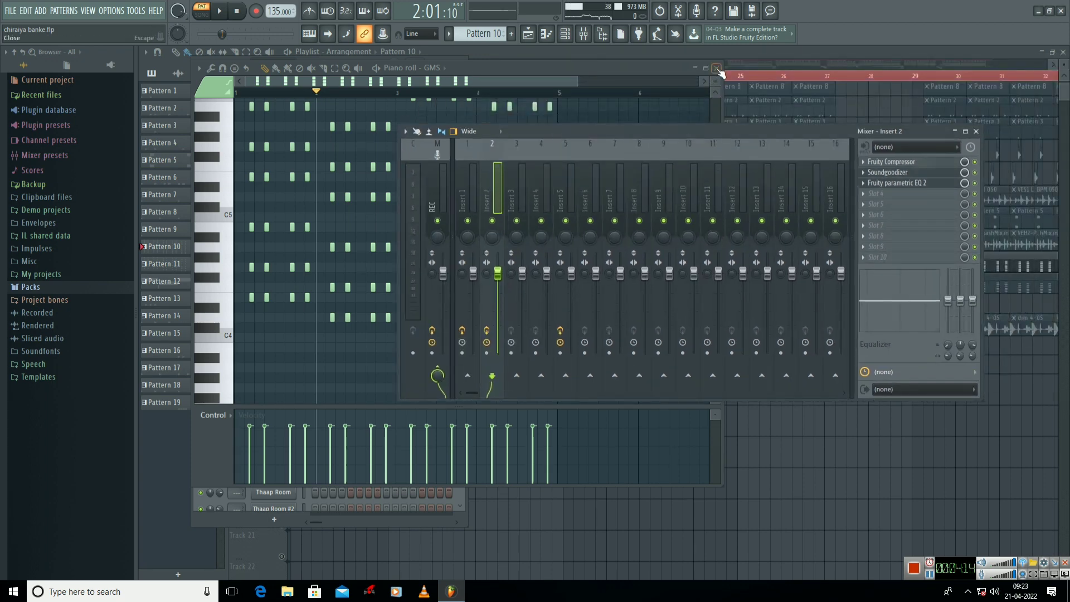
pyautogui.click(717, 68)
# Move the mixer beside the channel rack and load Fruity Reeverb 2 in slot 4 of Insert 2
pyautogui.moveTo(724, 131); pyautogui.dragTo(692, 99)
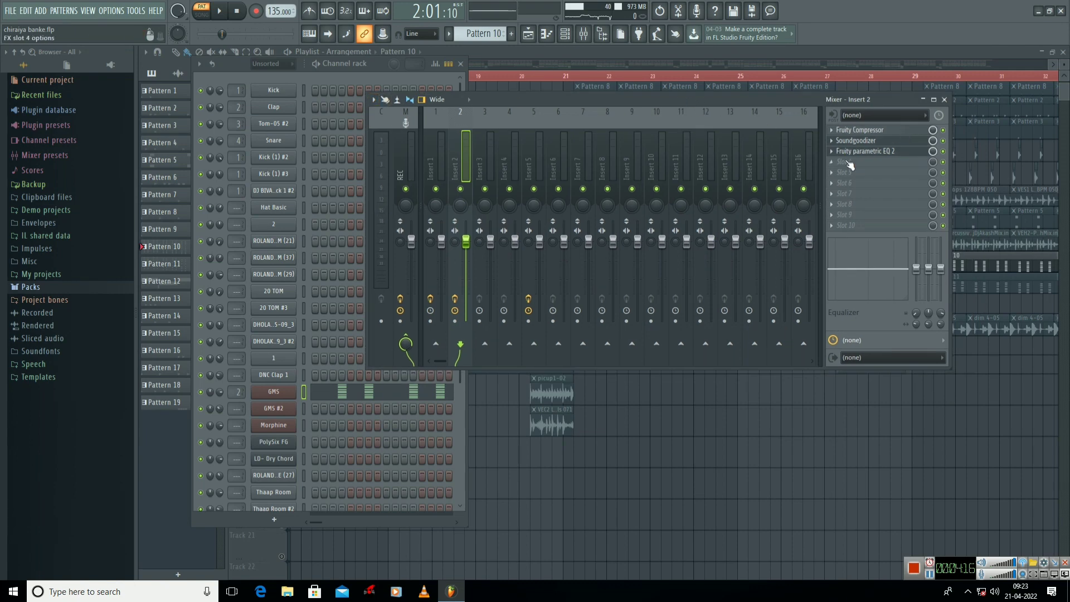
pyautogui.click(835, 163)
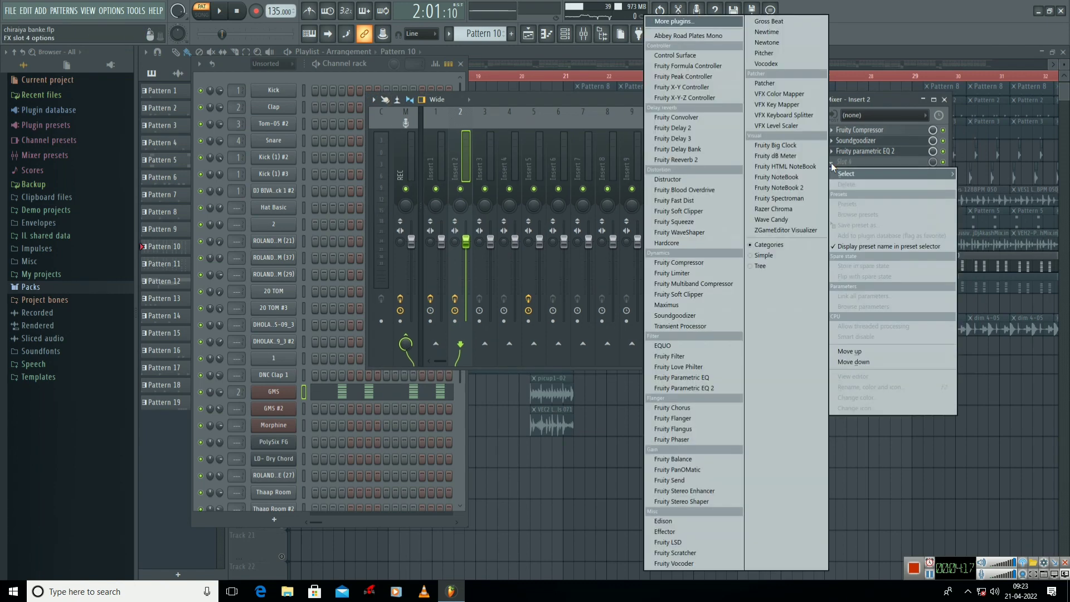
pyautogui.click(676, 160)
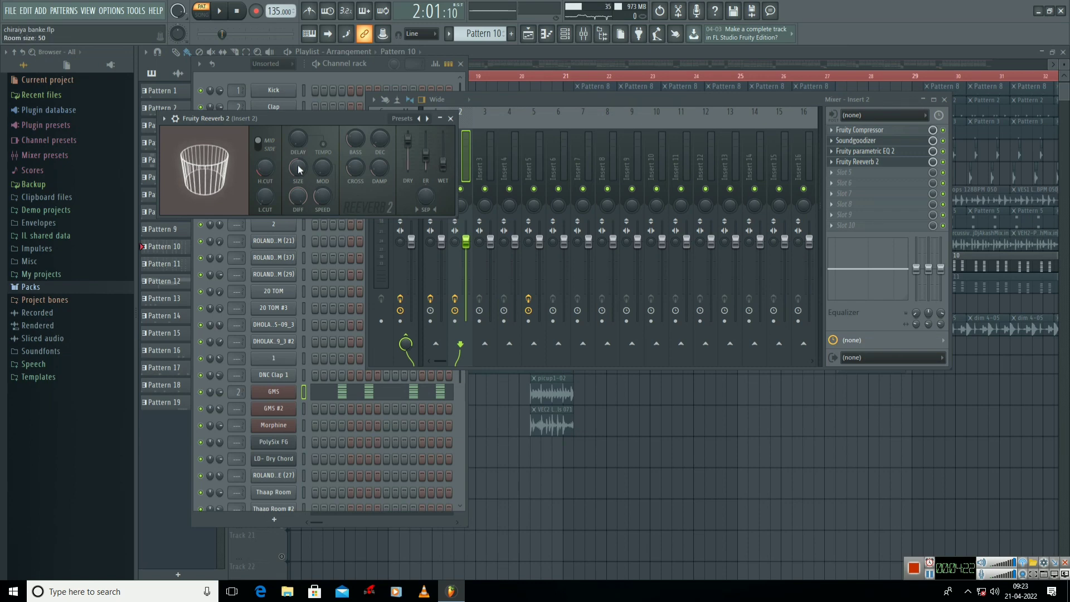
# Reduce the reverb's room size, adjust its low cut, and set the bass multiplier to 62%
pyautogui.moveTo(298, 167); pyautogui.dragTo(297, 175)
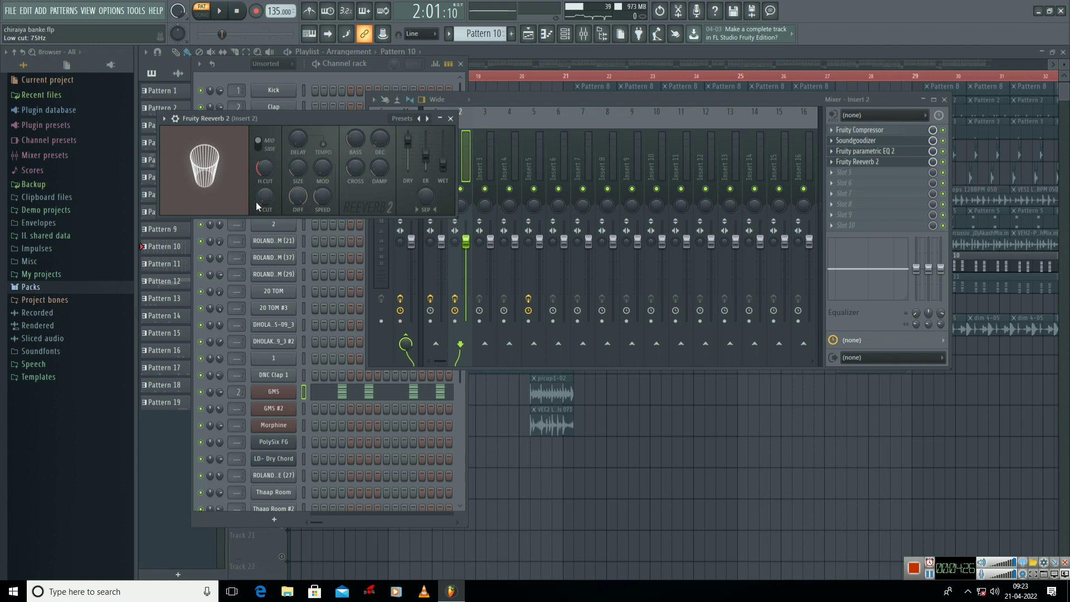
pyautogui.moveTo(259, 203); pyautogui.dragTo(260, 196)
pyautogui.moveTo(352, 143); pyautogui.dragTo(352, 157)
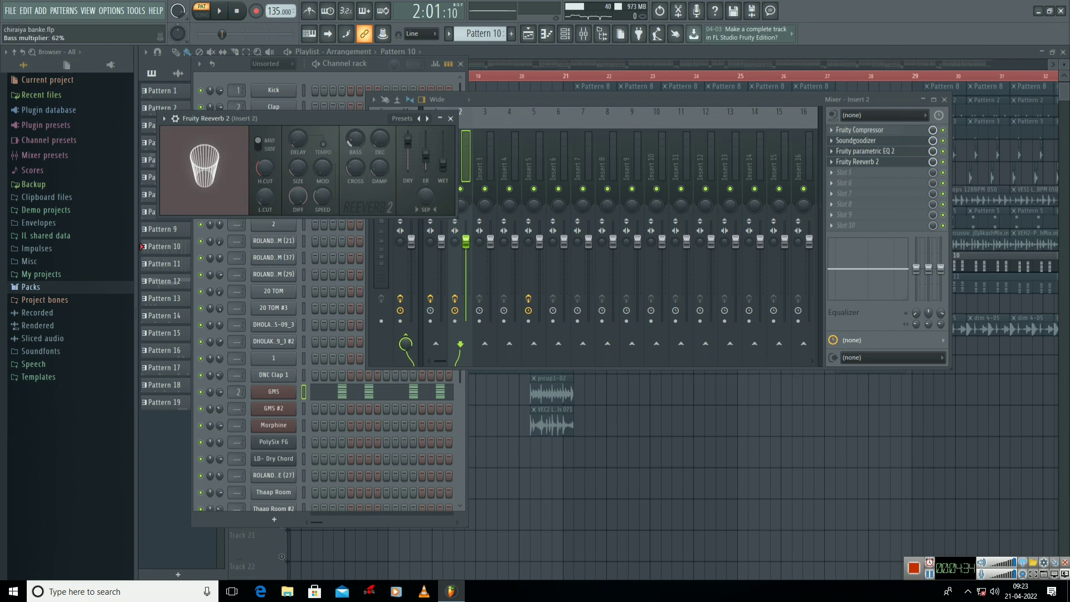
# Play Pattern 10 on its own to hear the GMS sound with the reverb, and stop playback
pyautogui.click(560, 101)
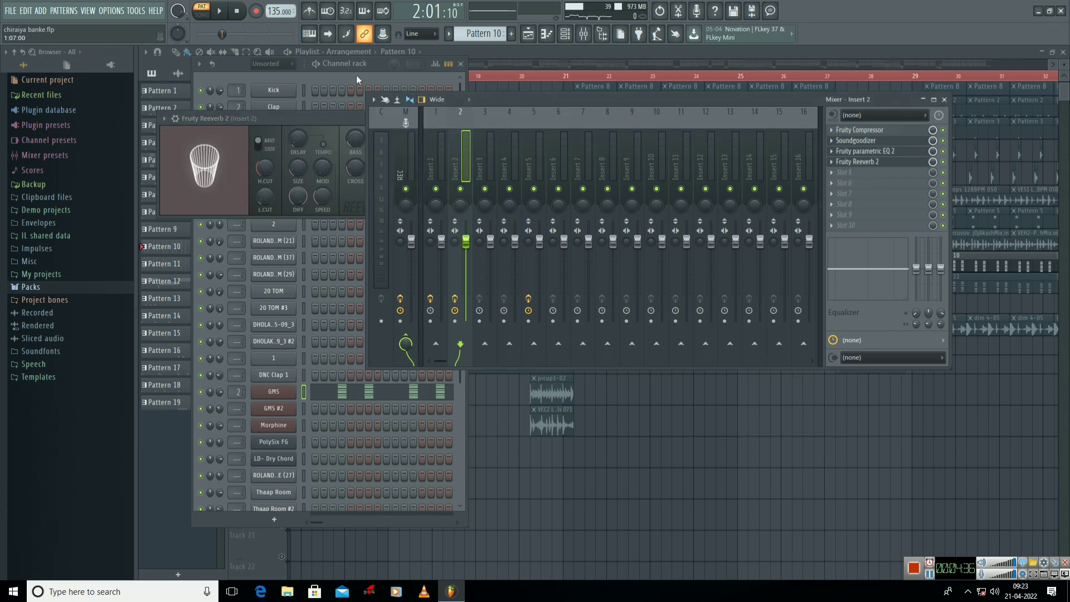
pyautogui.click(317, 66)
pyautogui.press('space')
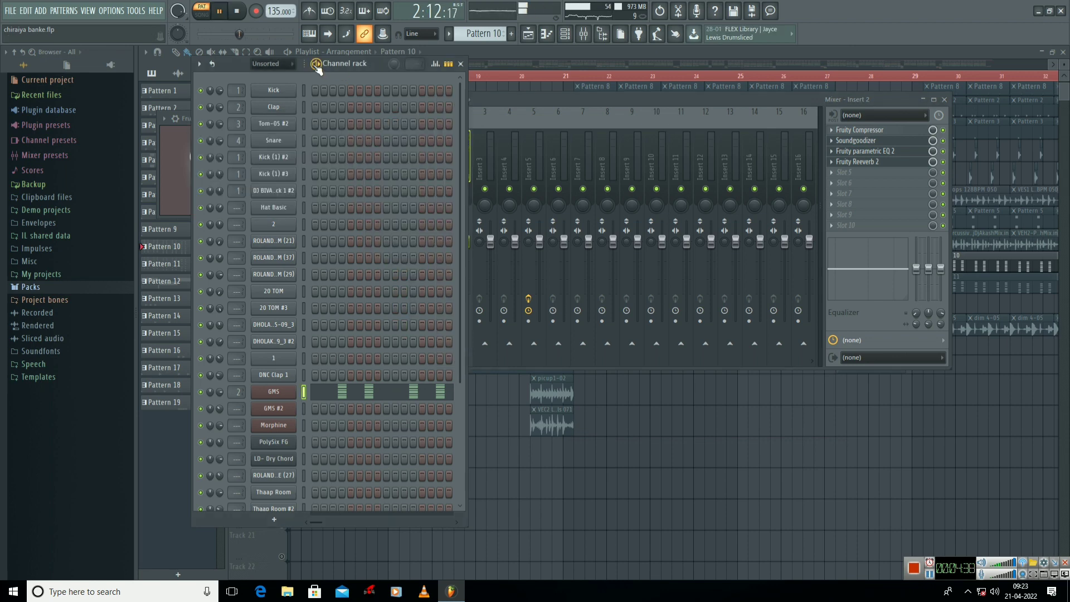
pyautogui.click(620, 331)
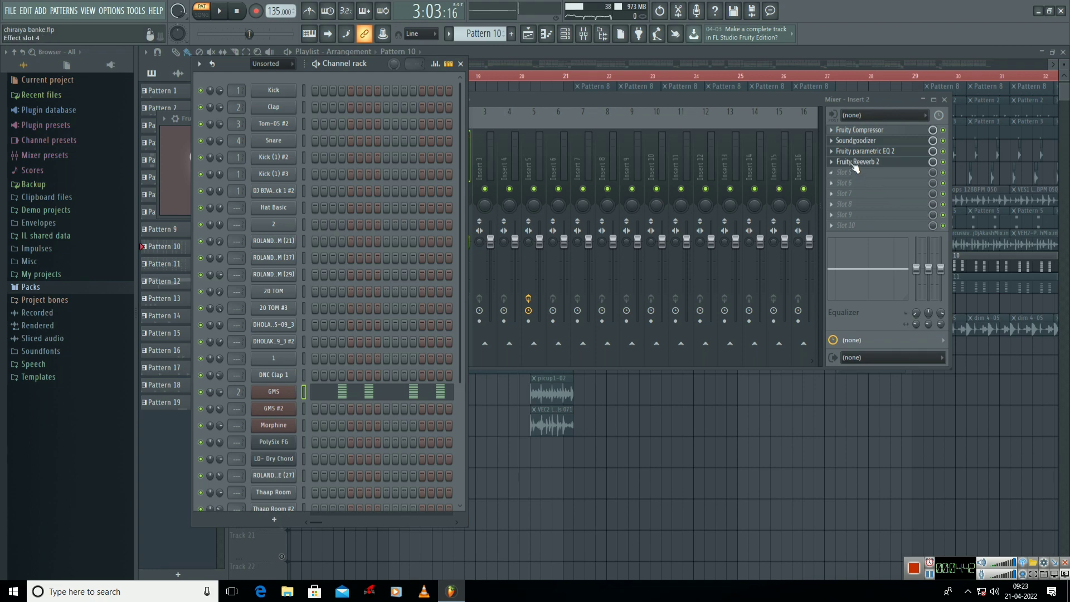
# Set the reverb's wet level to 16% and its high cut to 1.4 kHz, and play Pattern 10 to check the change
pyautogui.click(855, 165)
pyautogui.click(854, 165)
pyautogui.moveTo(443, 162); pyautogui.dragTo(443, 165)
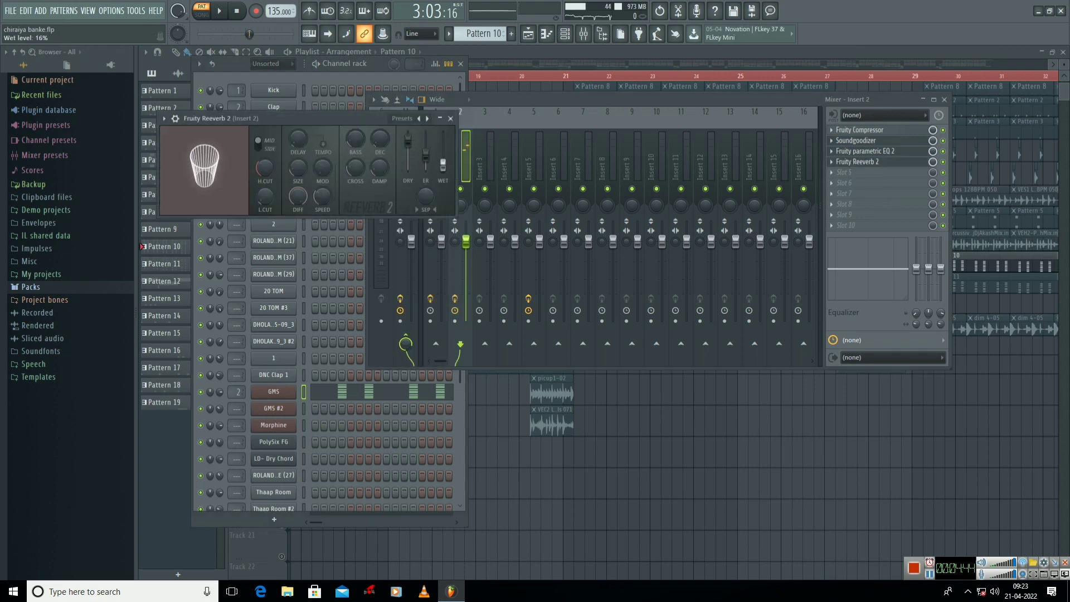
pyautogui.moveTo(265, 168); pyautogui.dragTo(265, 187)
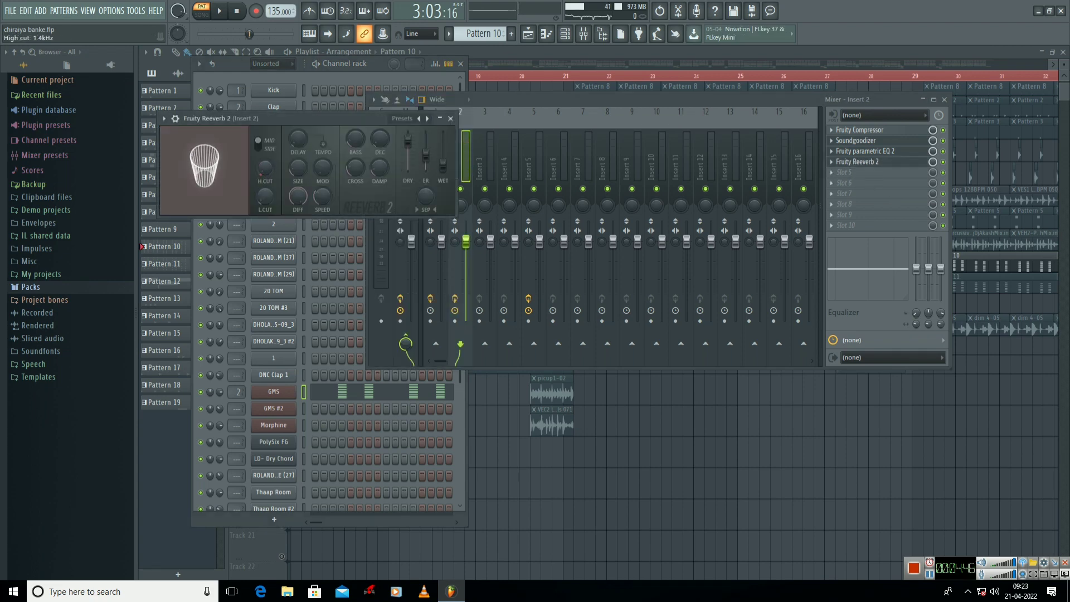
pyautogui.click(318, 66)
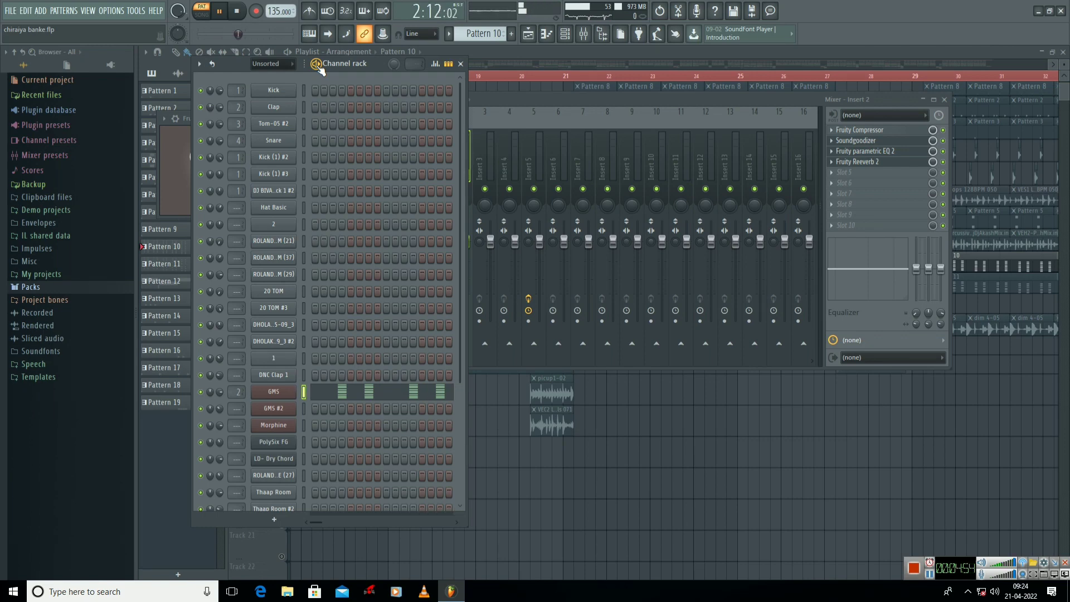
pyautogui.press('space')
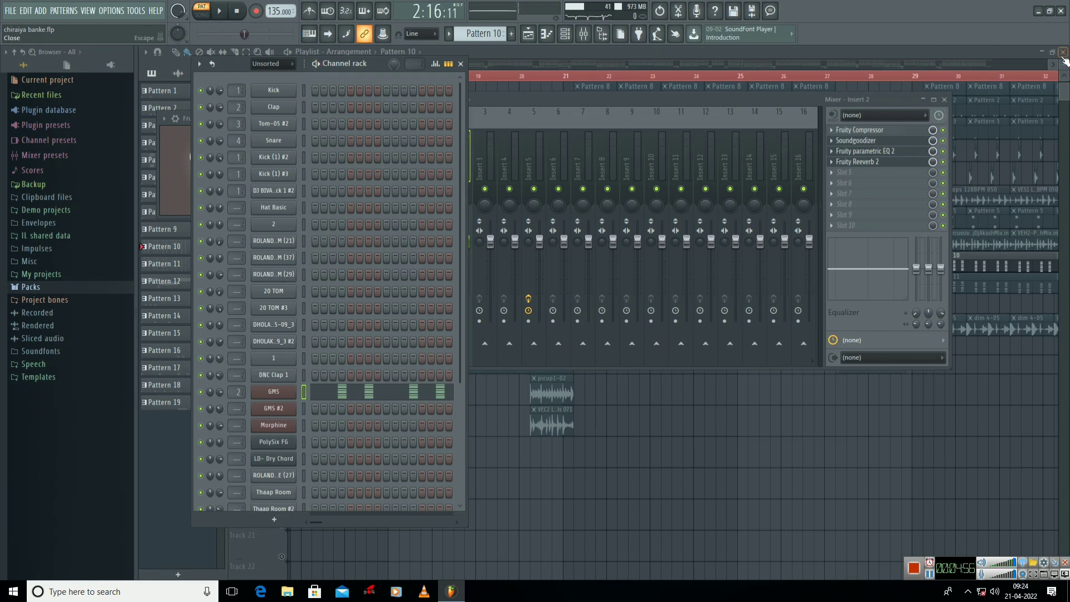
# Bring the playlist forward, end the solo on Track 10, and play the full arrangement in song mode from 17:05
pyautogui.click(821, 52)
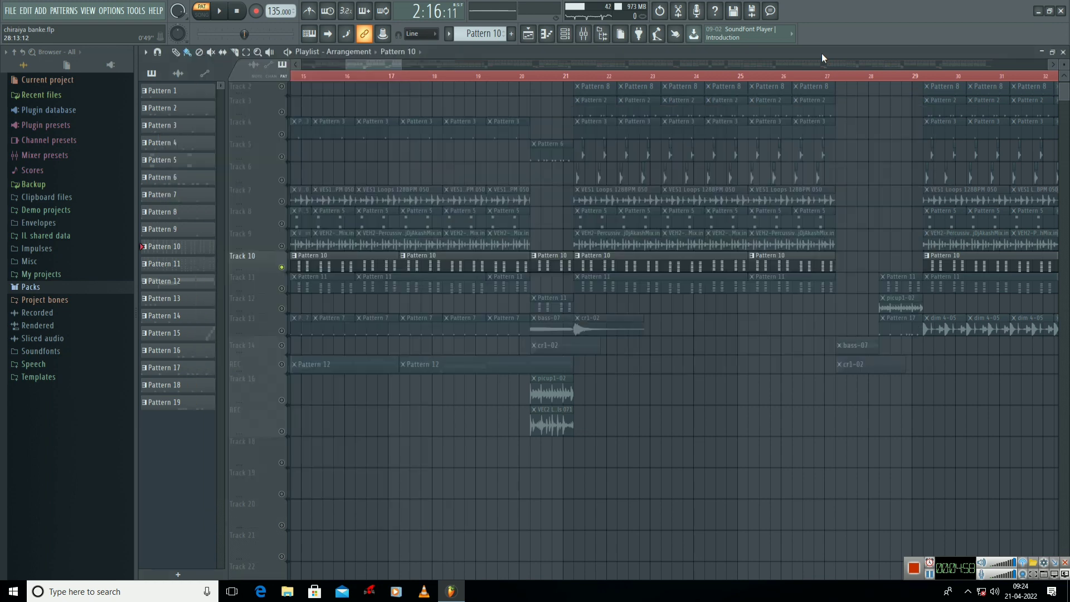
pyautogui.click(389, 81)
pyautogui.click(400, 82)
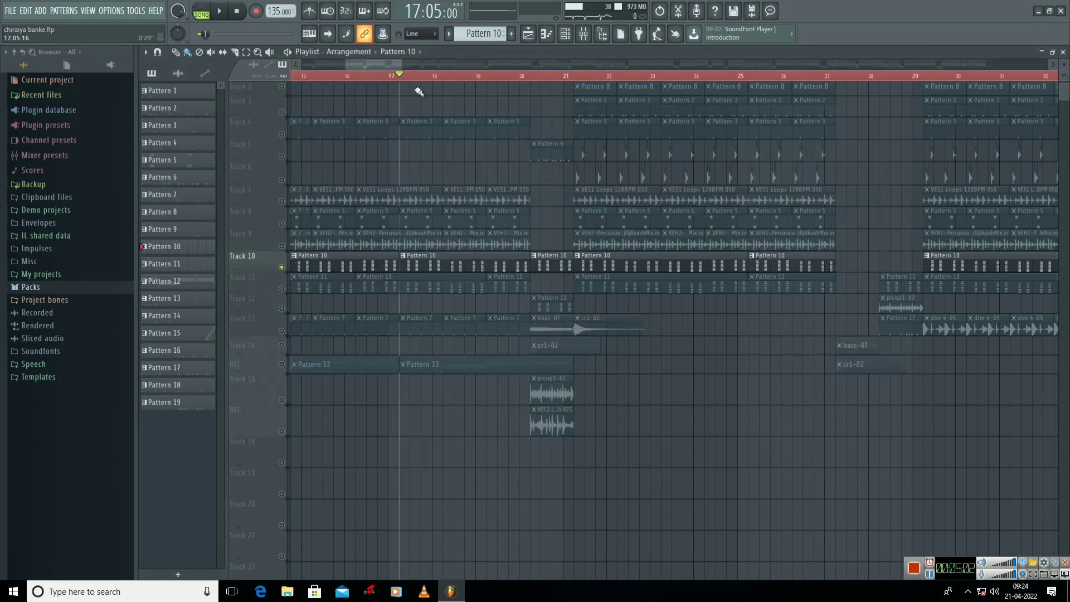
pyautogui.rightClick(282, 268)
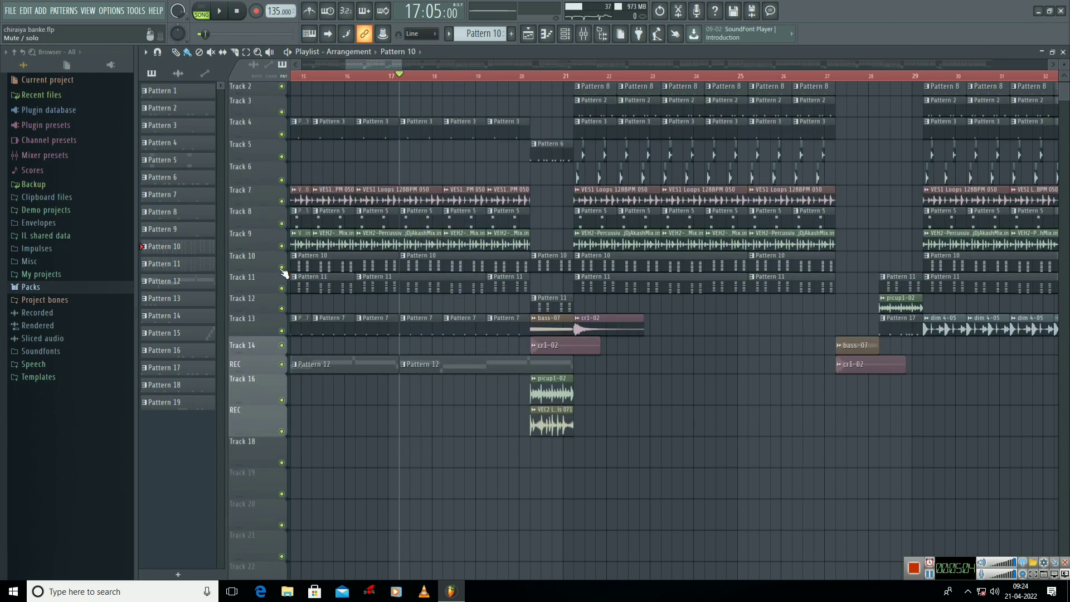
pyautogui.press('space')
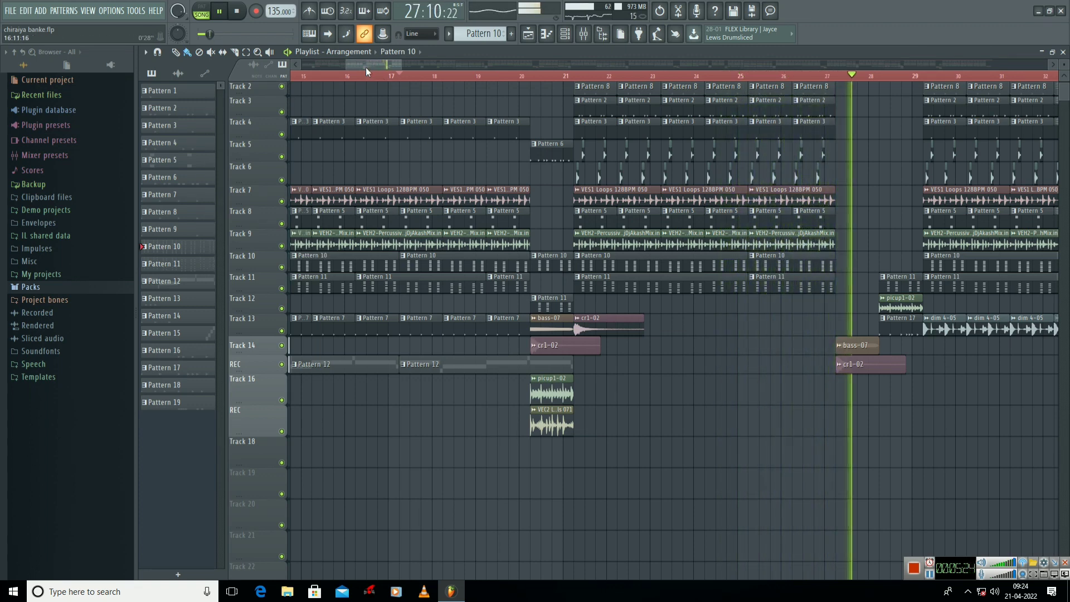
# Follow the playing arrangement through its later sections, return to the section around bar 17, and stop playback
pyautogui.moveTo(365, 68); pyautogui.dragTo(407, 66)
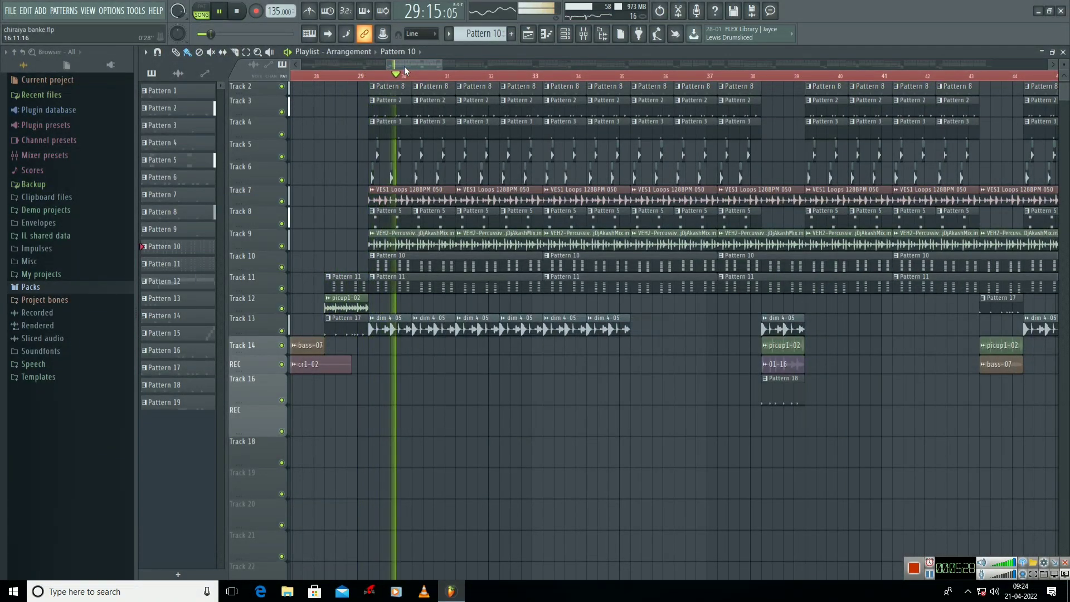
pyautogui.moveTo(404, 66); pyautogui.dragTo(359, 67)
pyautogui.press('space')
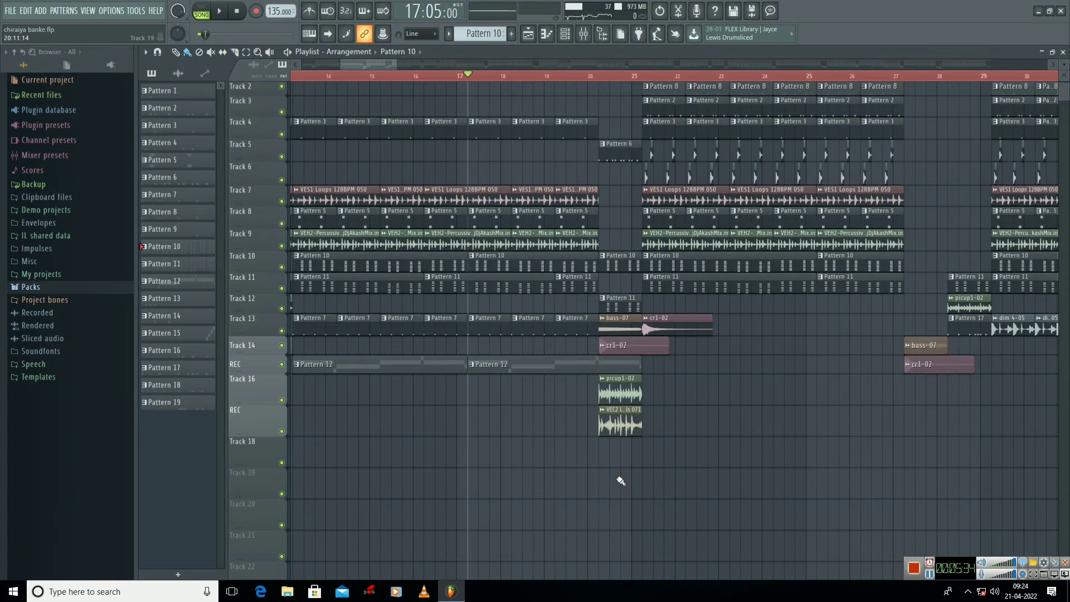
# Open the mixer and the GMS channel's piano roll for Pattern 10, and place the two windows beside each other
pyautogui.click(584, 33)
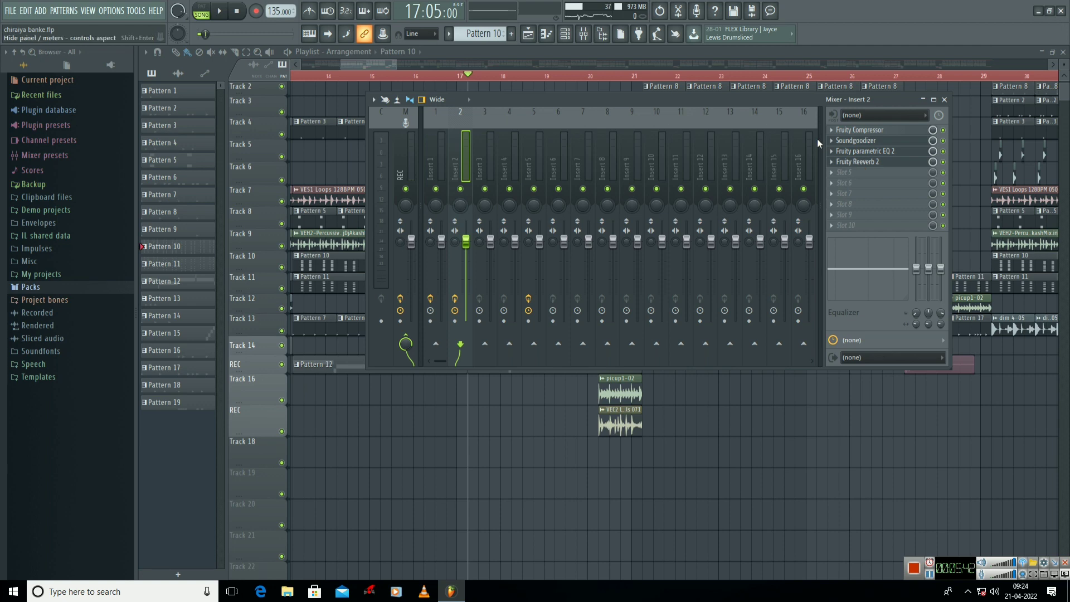
pyautogui.moveTo(799, 102); pyautogui.dragTo(899, 59)
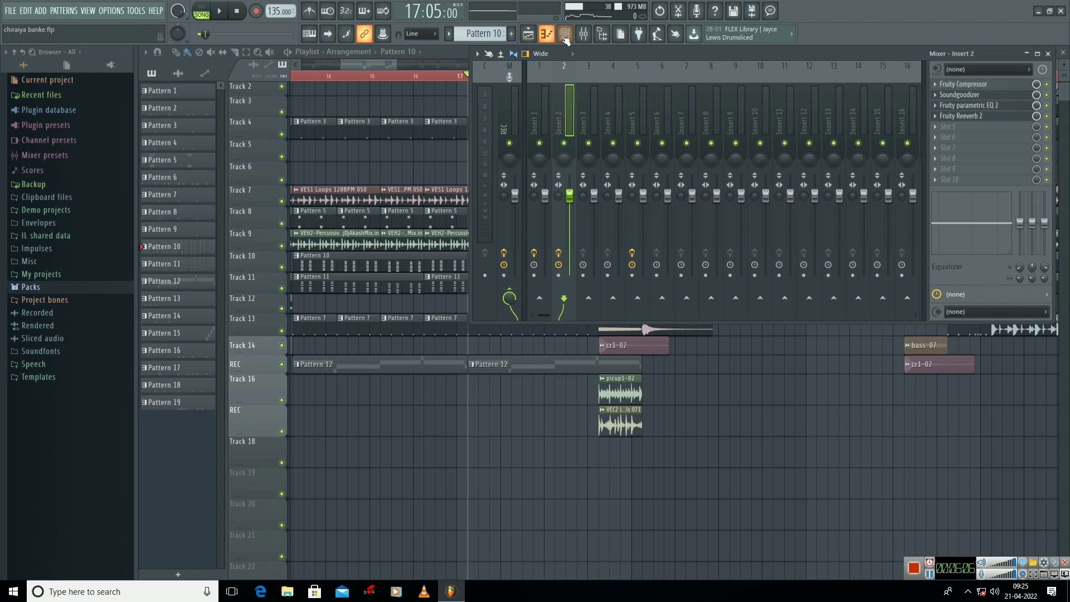
pyautogui.click(565, 34)
pyautogui.click(368, 395)
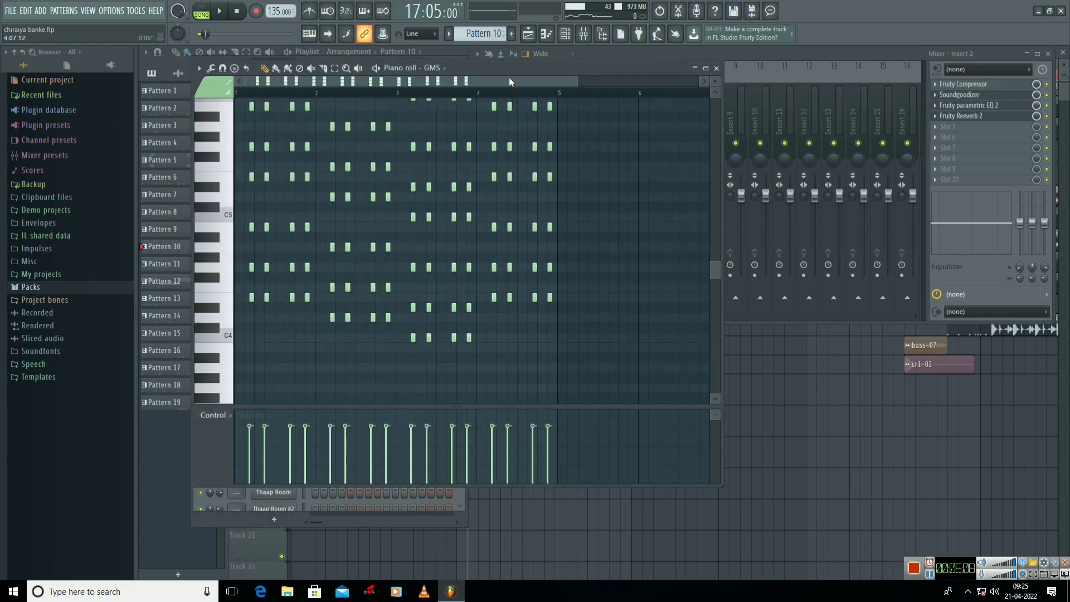
pyautogui.moveTo(549, 71); pyautogui.dragTo(473, 67)
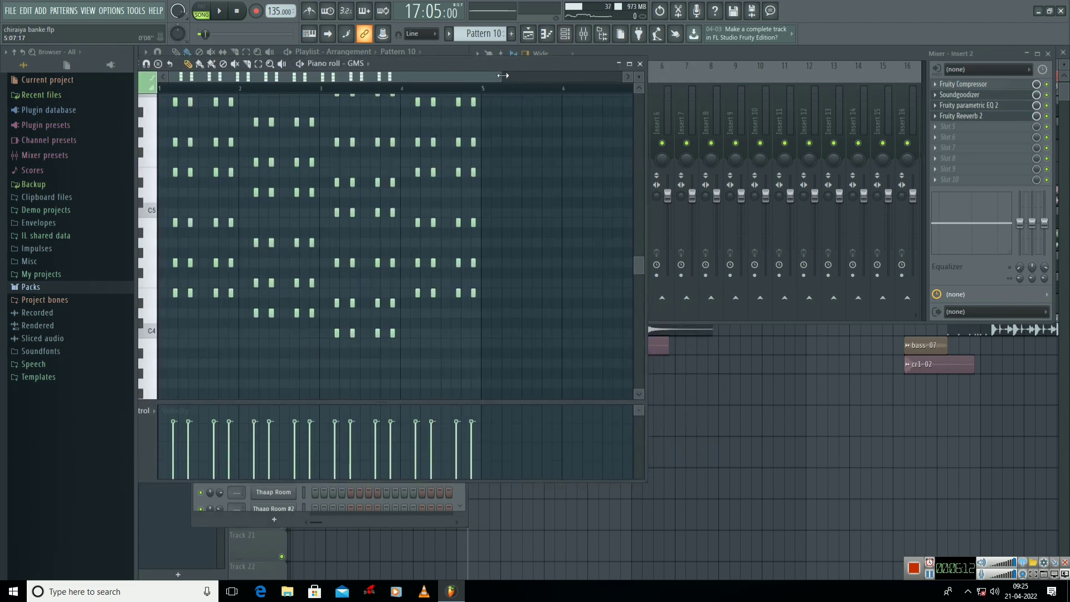
# Enlarge the view of the GMS notes, move the mixer slightly lower, and bring the piano roll back to the front
pyautogui.moveTo(501, 77); pyautogui.dragTo(391, 78)
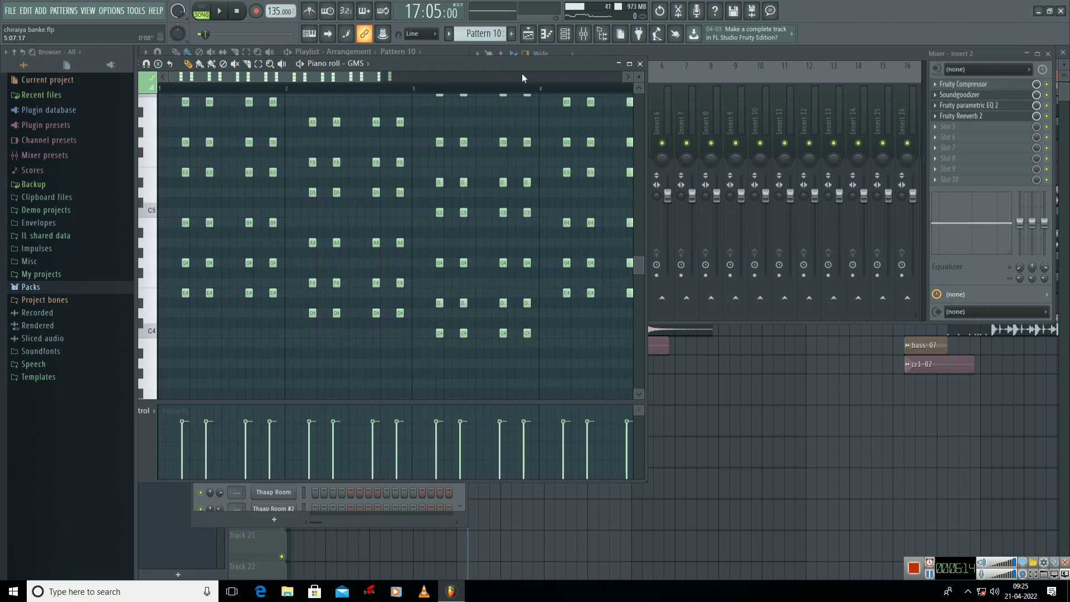
pyautogui.click(670, 58)
pyautogui.moveTo(671, 57); pyautogui.dragTo(671, 66)
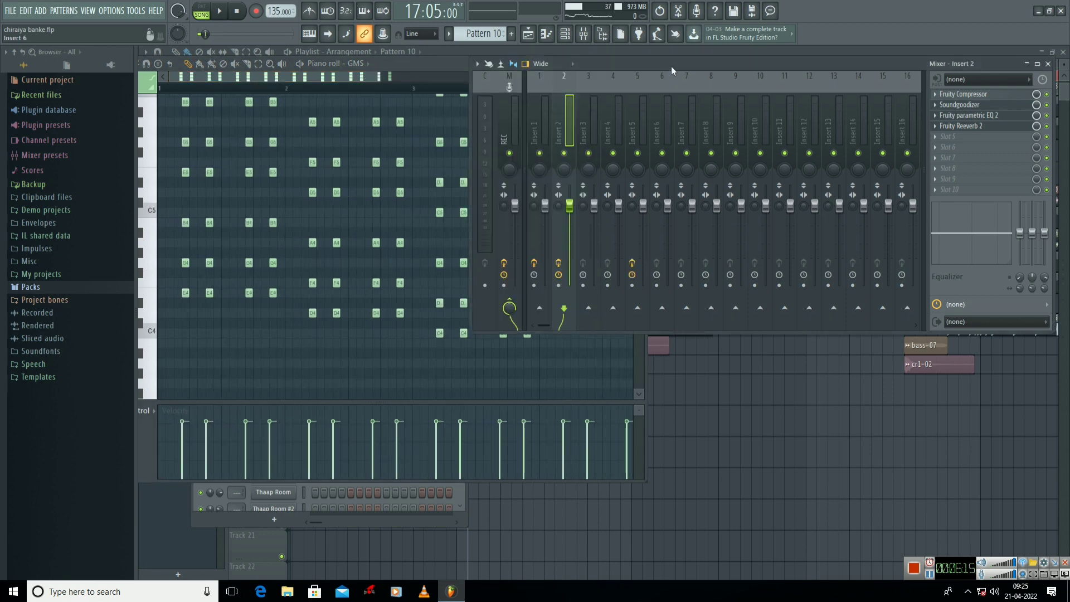
pyautogui.click(413, 64)
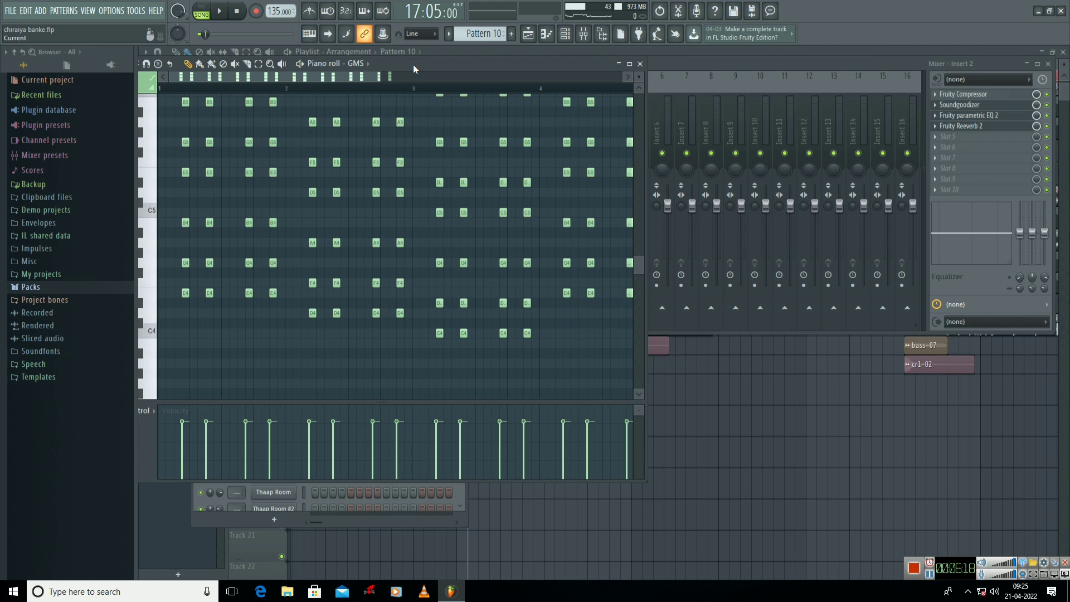